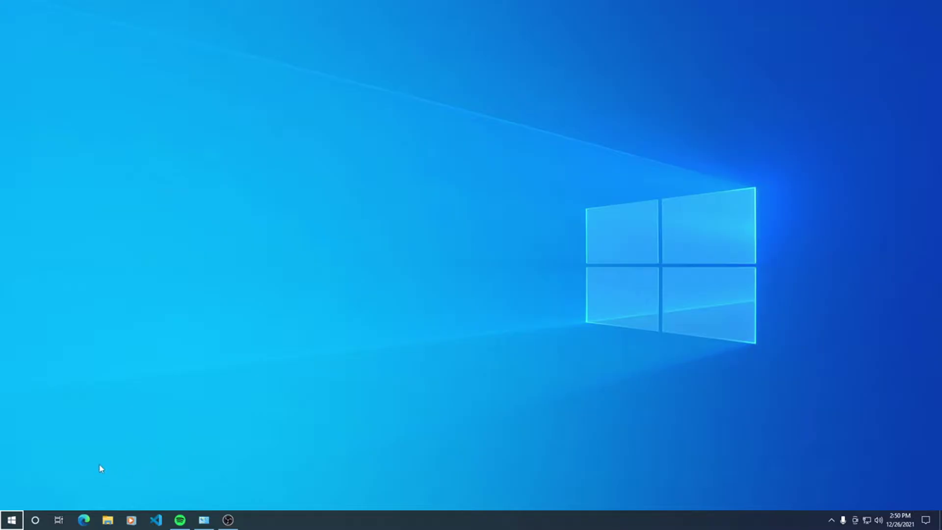
# Step: Open Command Prompt and run ipconfig to list the network adapter details
pyautogui.click(11, 522)
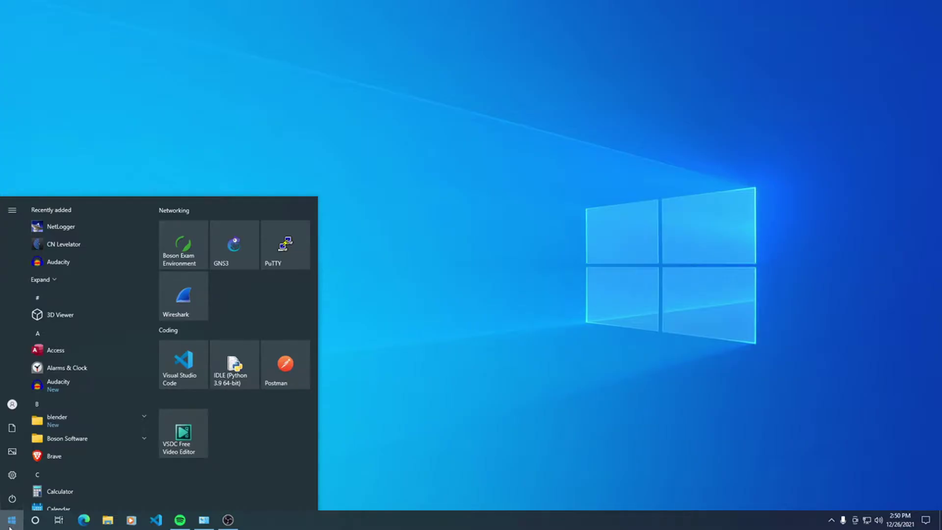
pyautogui.write('cmd')
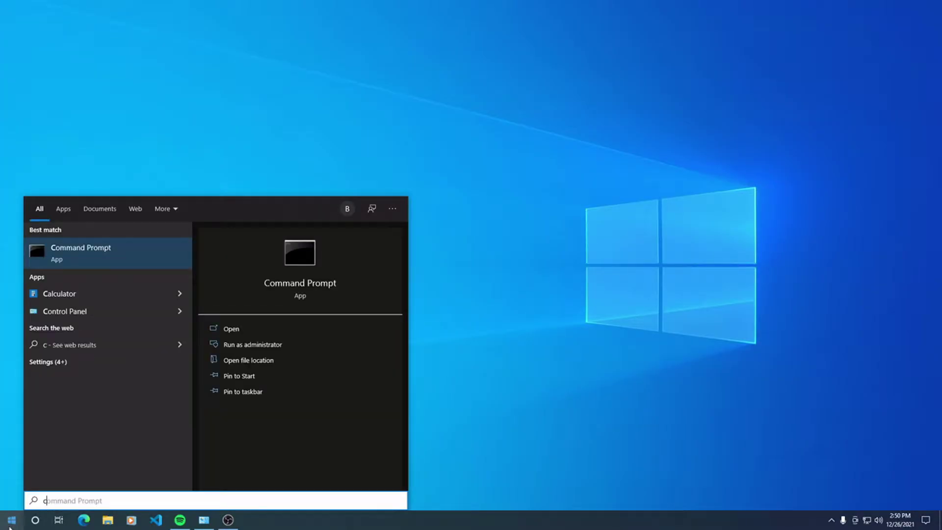
pyautogui.press('Return')
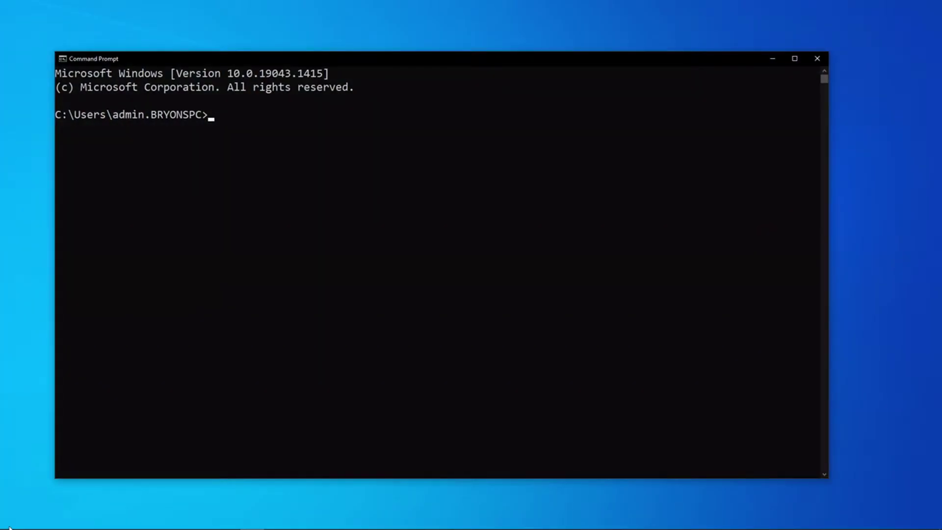
pyautogui.write('ipconfig')
pyautogui.press('Return')
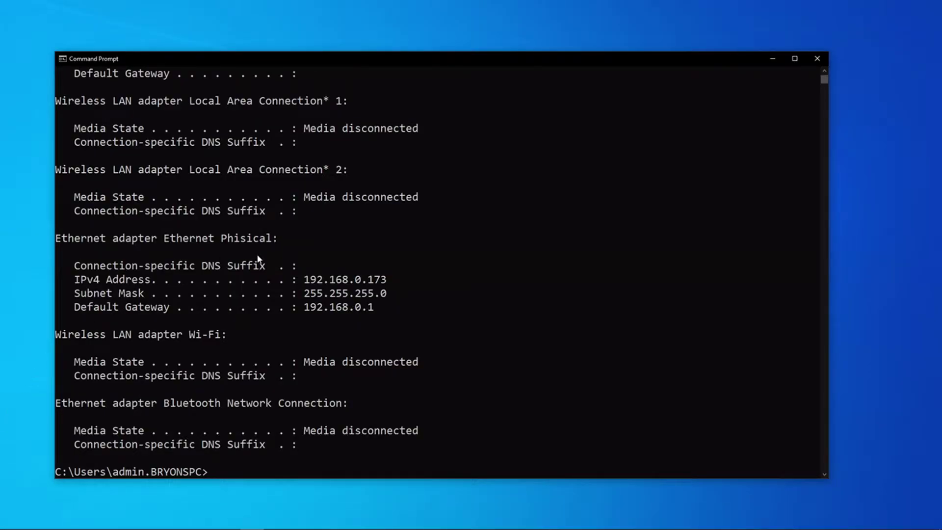
# Step: Highlight the Ethernet adapter heading, IPv4 address 192.168.0.173 and default gateway 192.168.0.1
pyautogui.moveTo(113, 241); pyautogui.dragTo(214, 241)
pyautogui.click(238, 267)
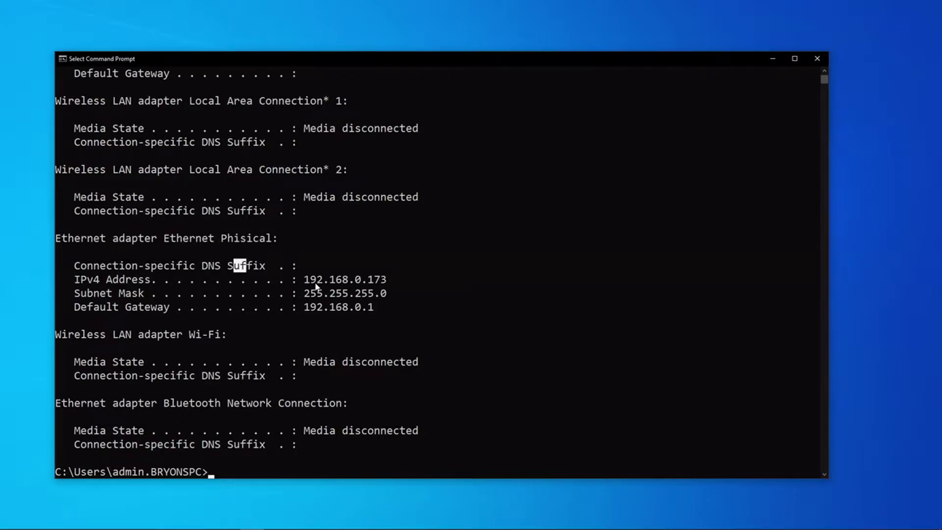
pyautogui.moveTo(311, 279); pyautogui.dragTo(399, 281)
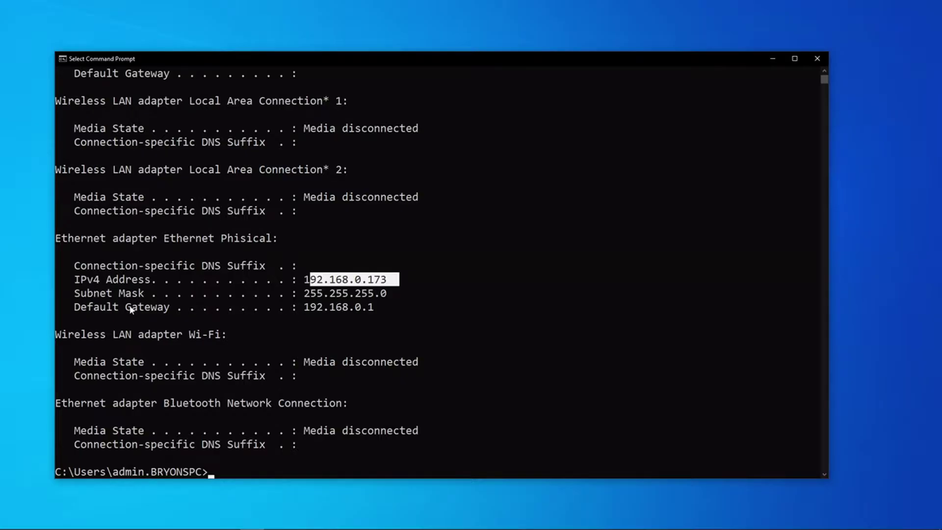
pyautogui.moveTo(69, 308); pyautogui.dragTo(383, 309)
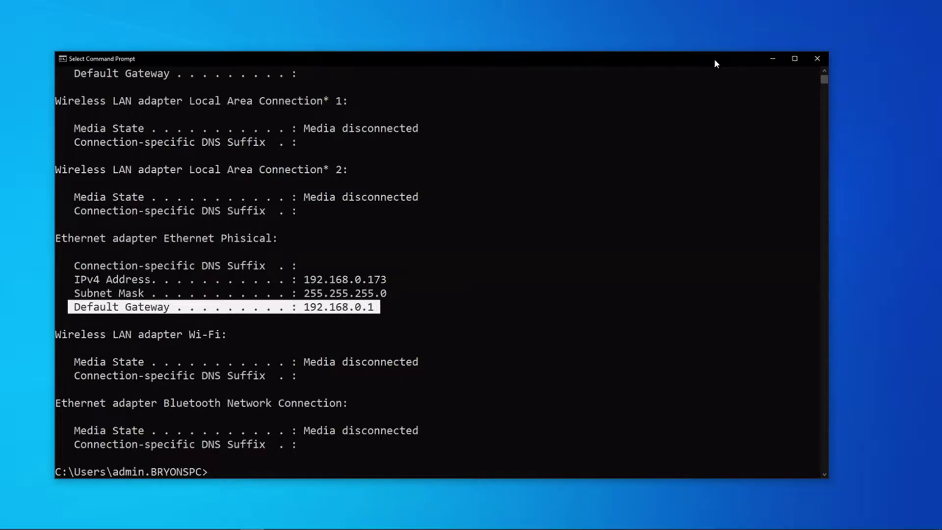
# Step: Launch Google Chrome and browse to the router address 192.168.0.1
pyautogui.moveTo(11, 520)
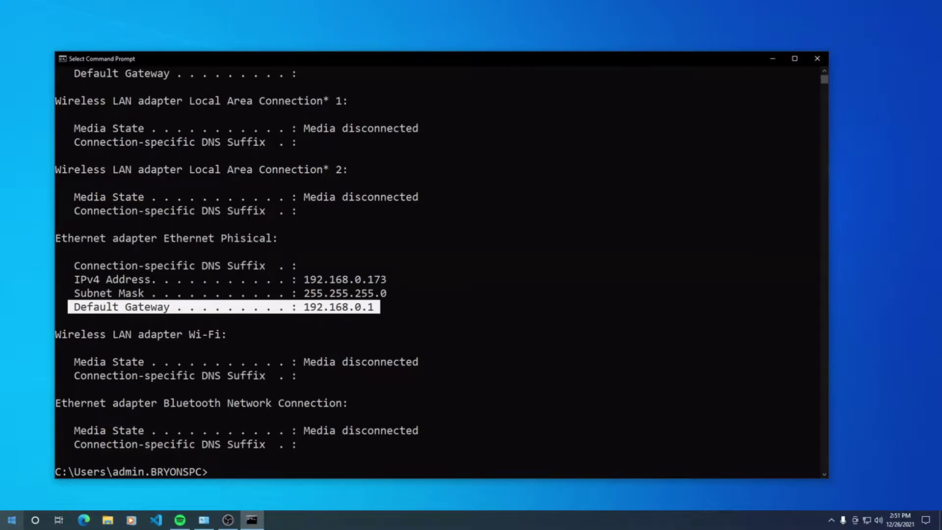
pyautogui.click(12, 521)
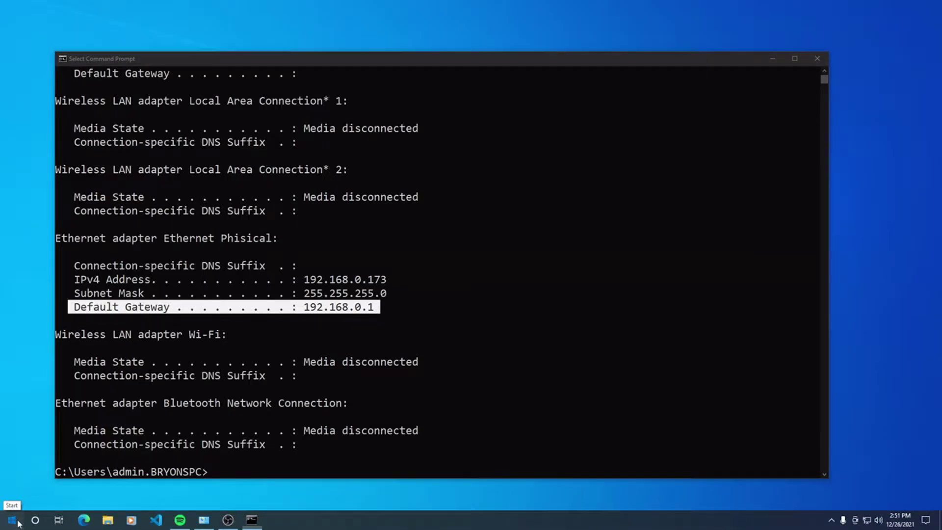
pyautogui.write('goo')
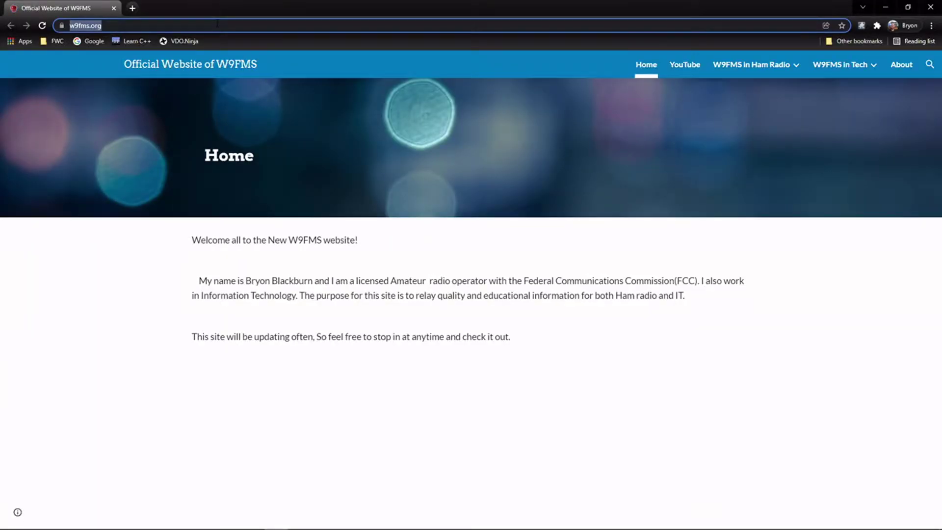
pyautogui.write('192.1')
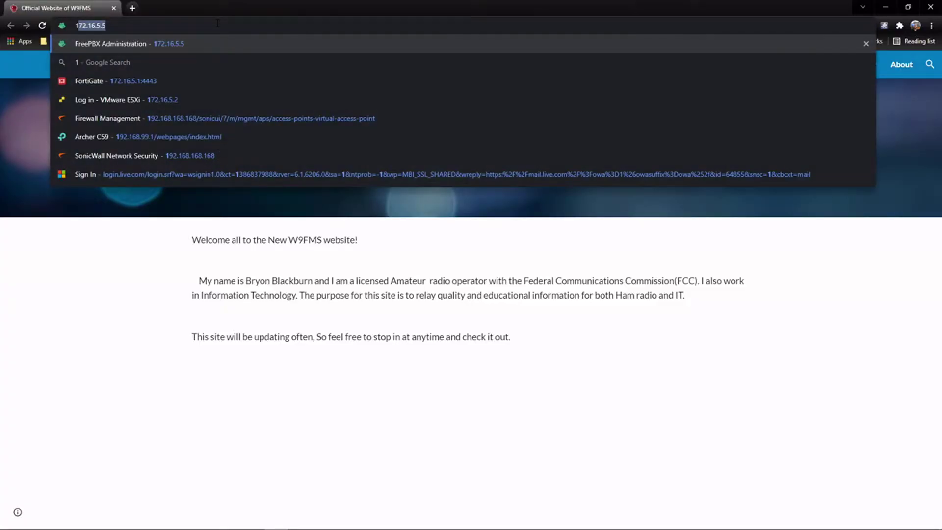
pyautogui.write('68.0')
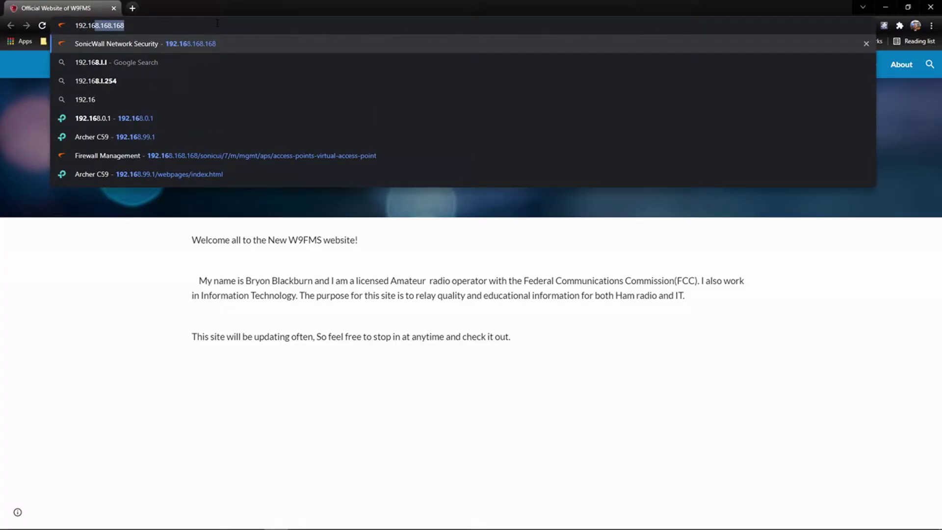
pyautogui.write('.')
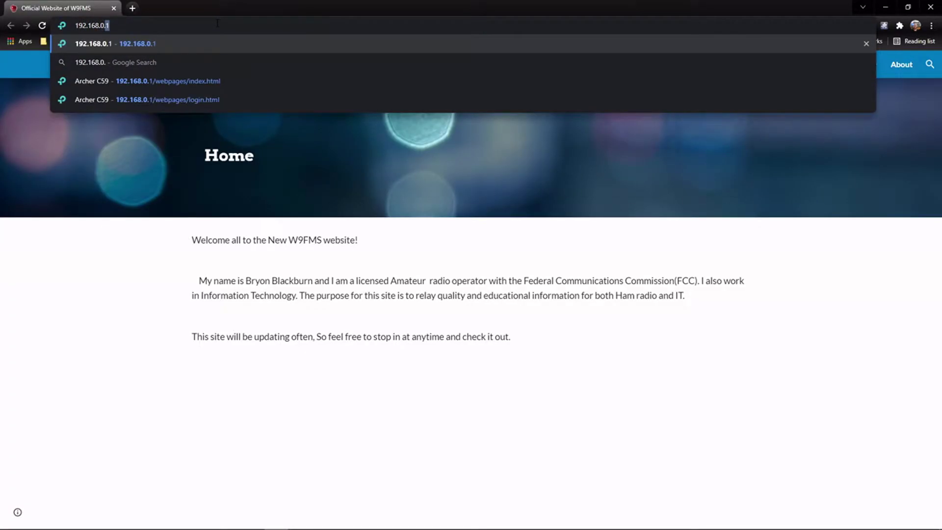
pyautogui.press('Return')
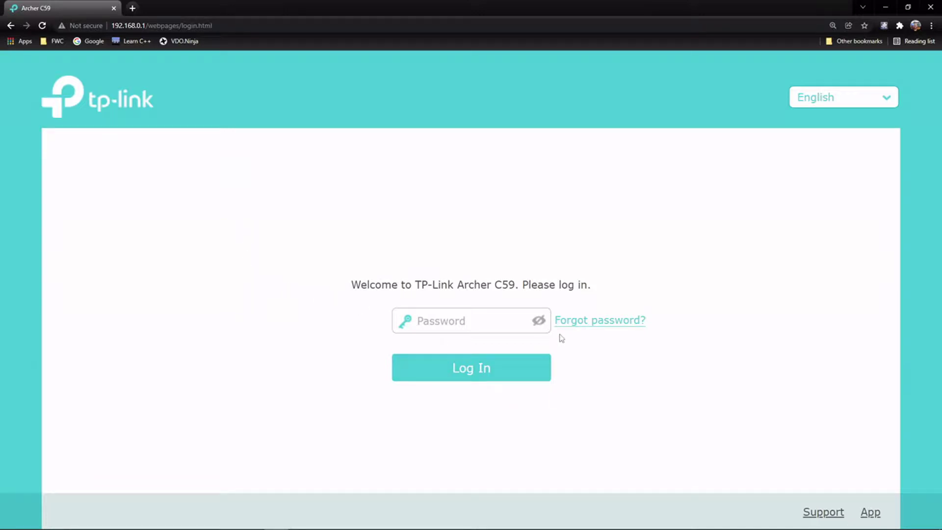
# Step: Log in with the router password and dismiss Chrome's save-password offer
pyautogui.click(473, 313)
pyautogui.write('admin')
pyautogui.press('Return')
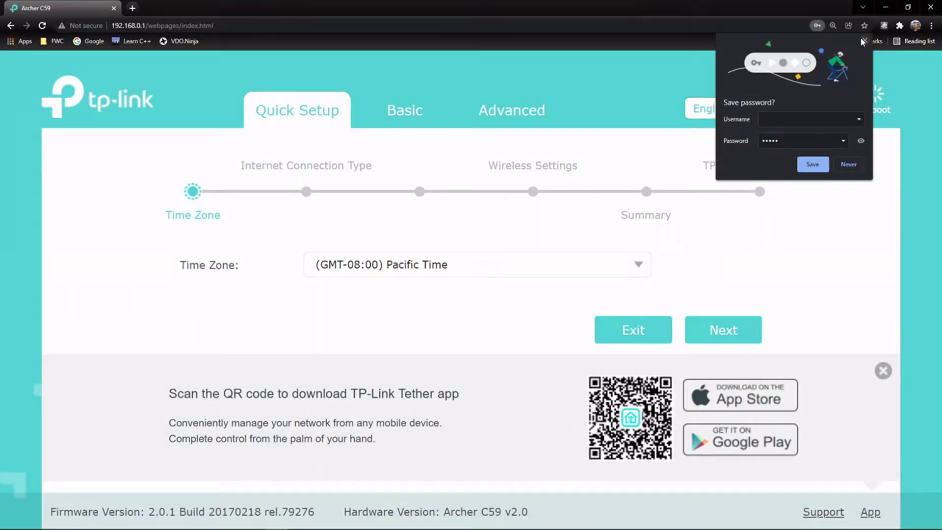
pyautogui.click(863, 41)
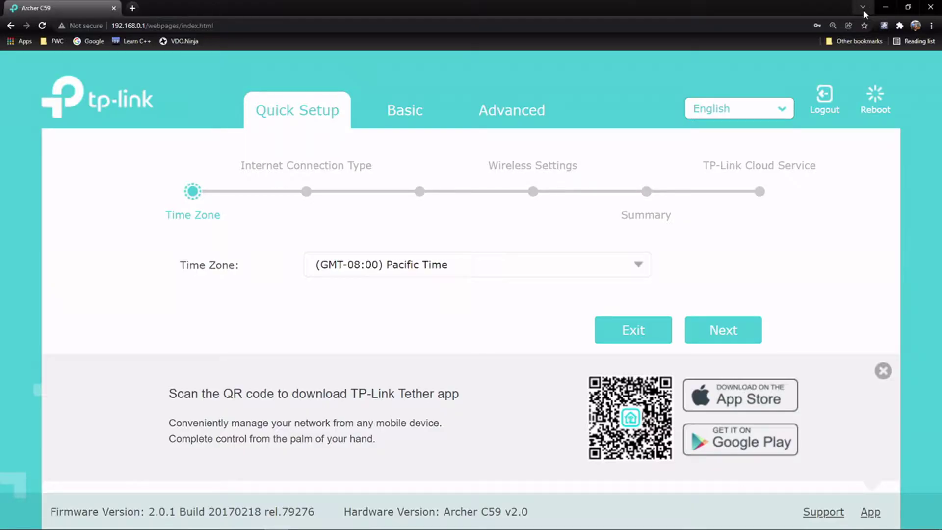
# Step: Switch to Advanced, close the Tether app banner, then review and refresh the Status page
pyautogui.click(535, 112)
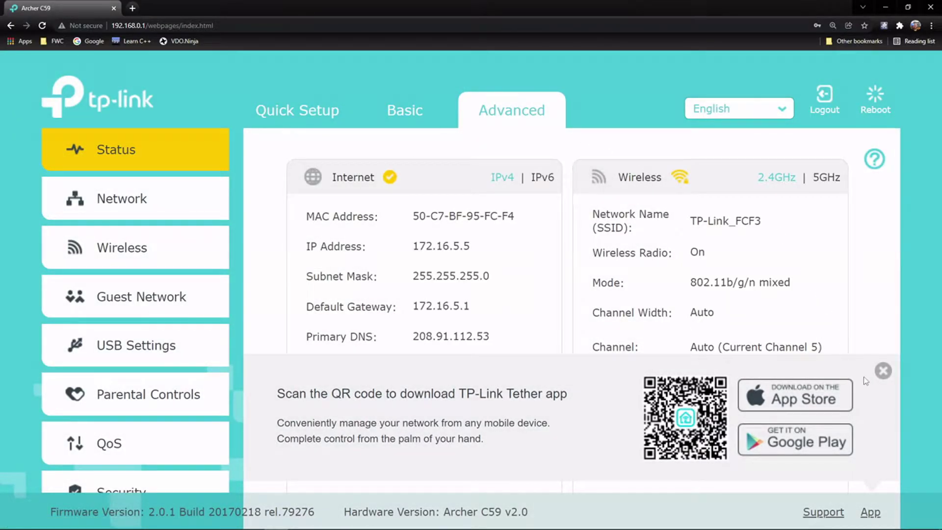
pyautogui.click(883, 372)
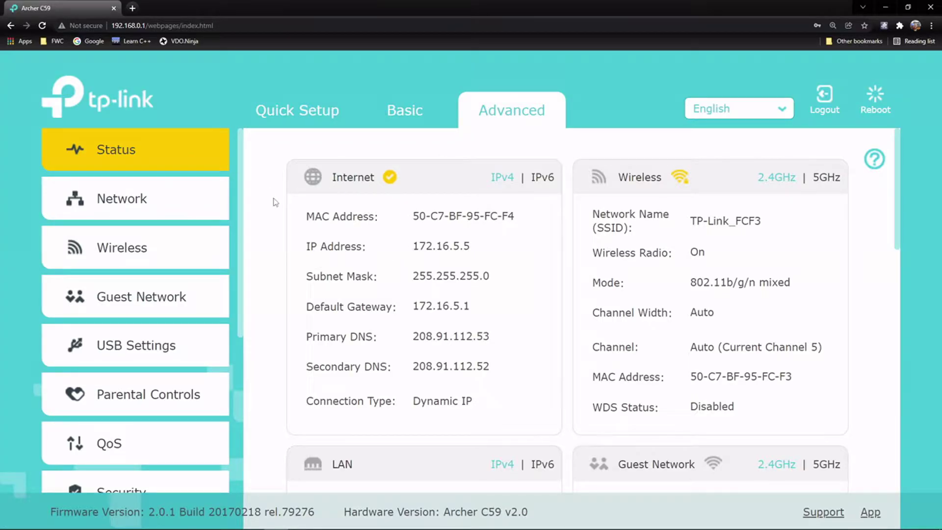
pyautogui.scroll(-7, 583, 324)
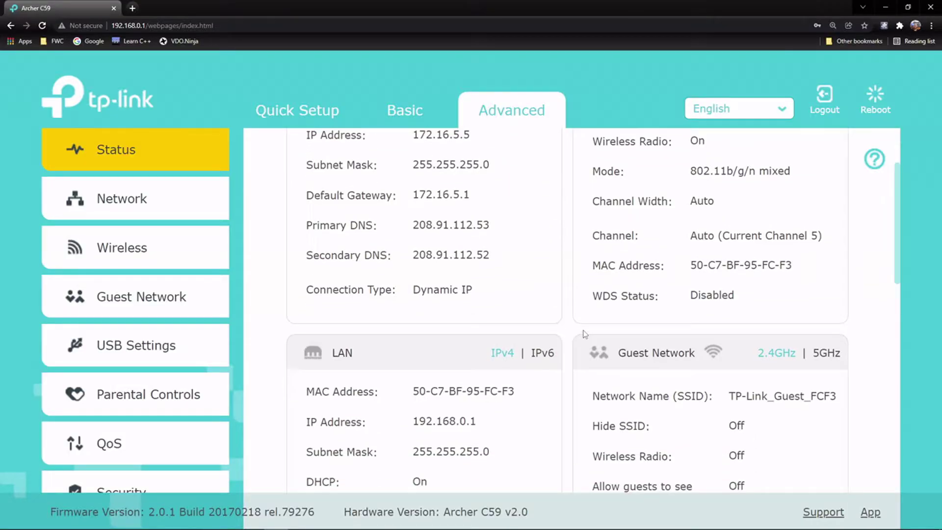
pyautogui.scroll(-7, 582, 321)
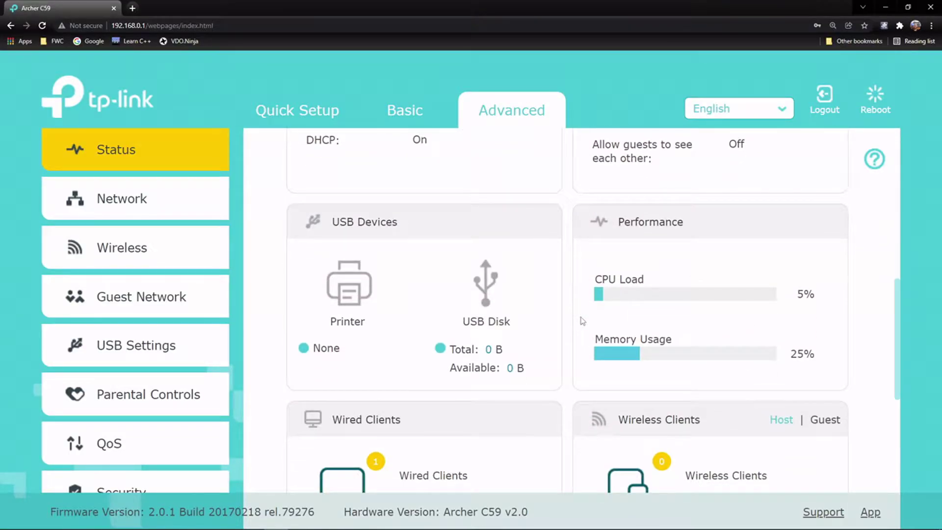
pyautogui.scroll(4, 570, 310)
pyautogui.scroll(10, 556, 298)
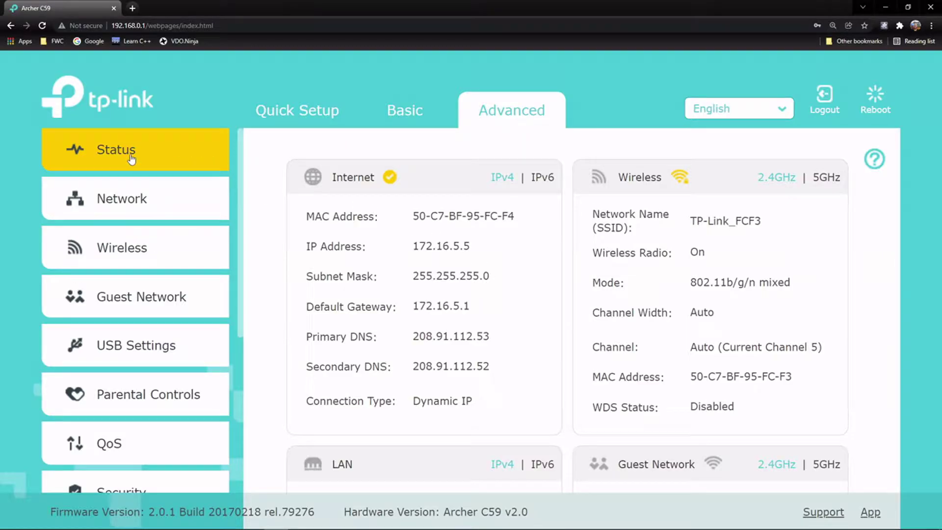
pyautogui.click(158, 149)
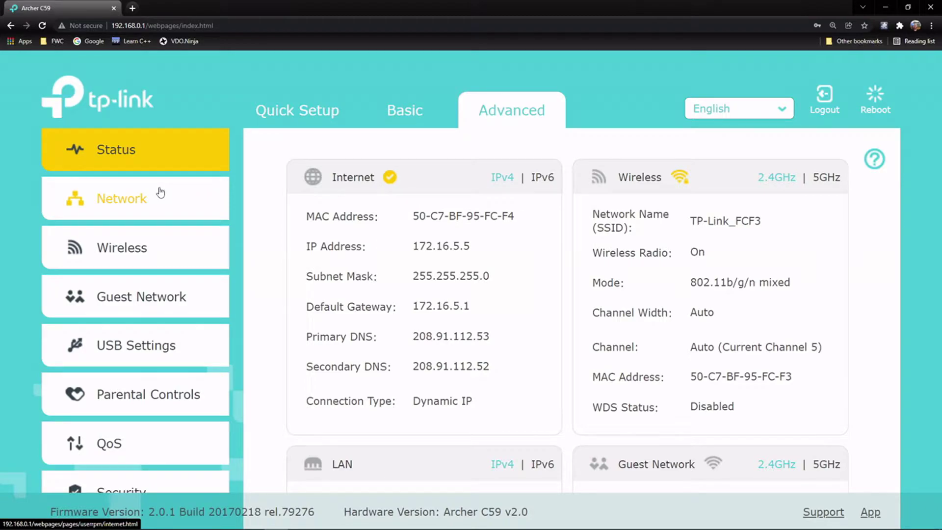
pyautogui.click(160, 192)
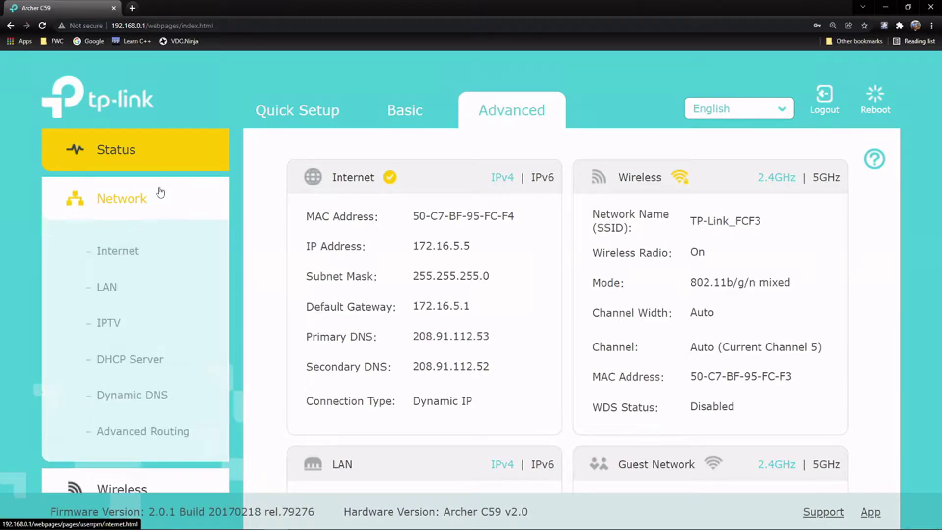
pyautogui.click(126, 255)
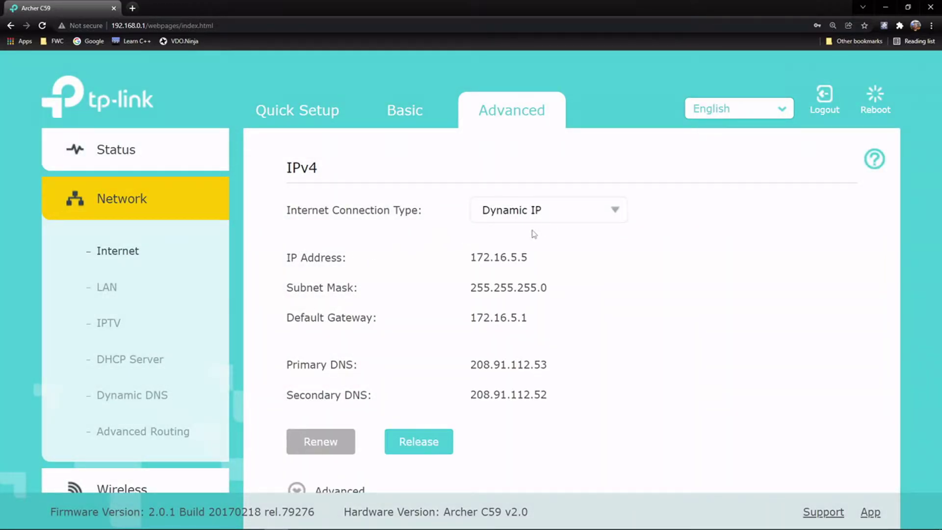
pyautogui.moveTo(472, 259); pyautogui.dragTo(614, 274)
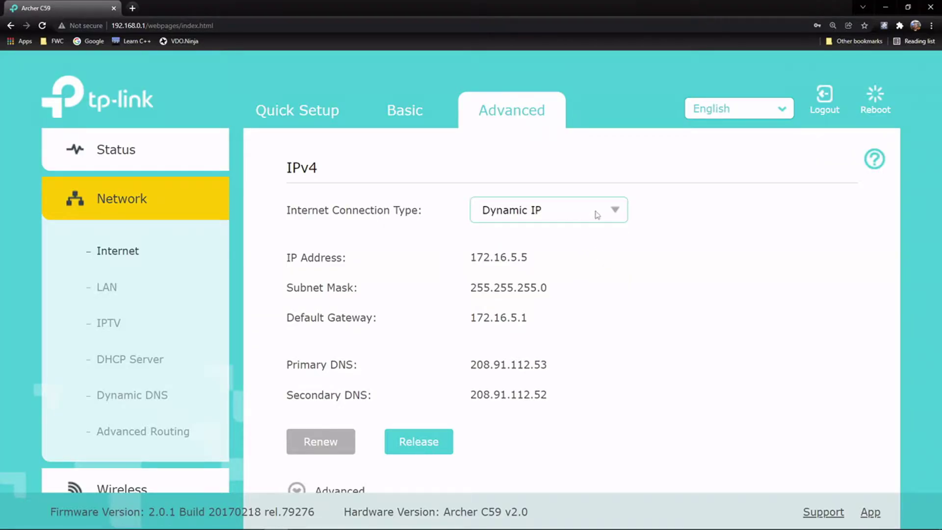
pyautogui.click(617, 214)
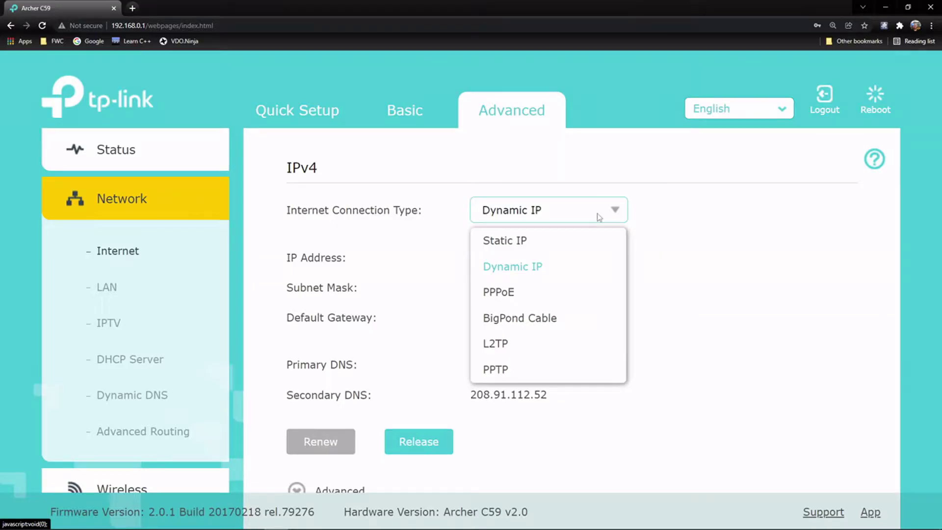
pyautogui.click(585, 248)
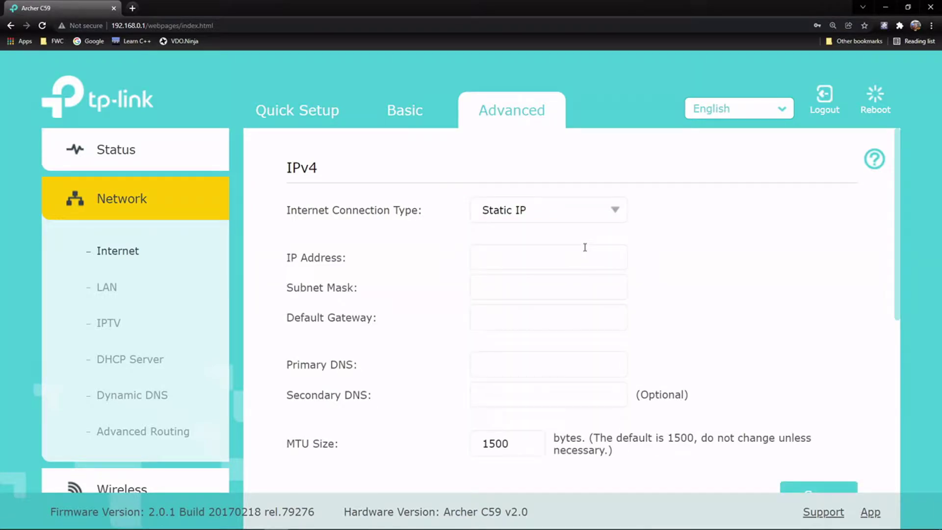
pyautogui.scroll(-1, 574, 275)
pyautogui.scroll(1, 543, 282)
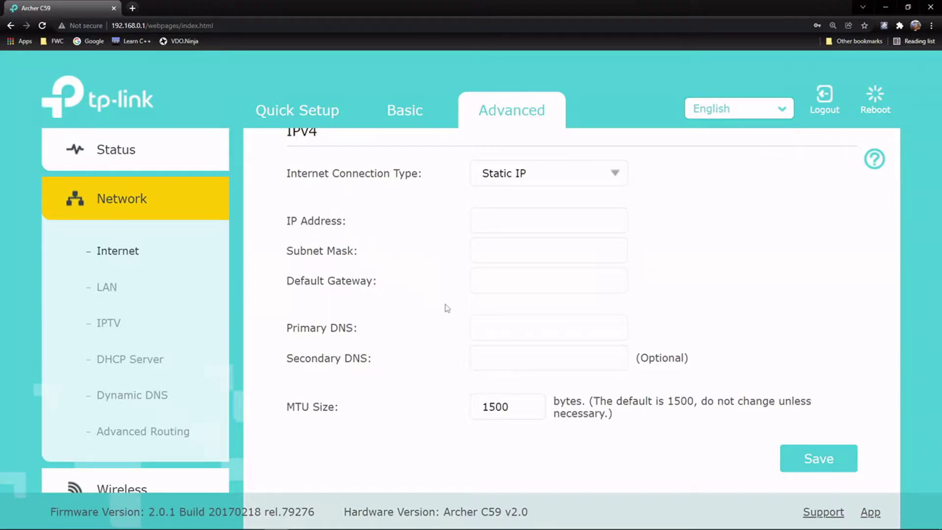
pyautogui.scroll(1, 554, 252)
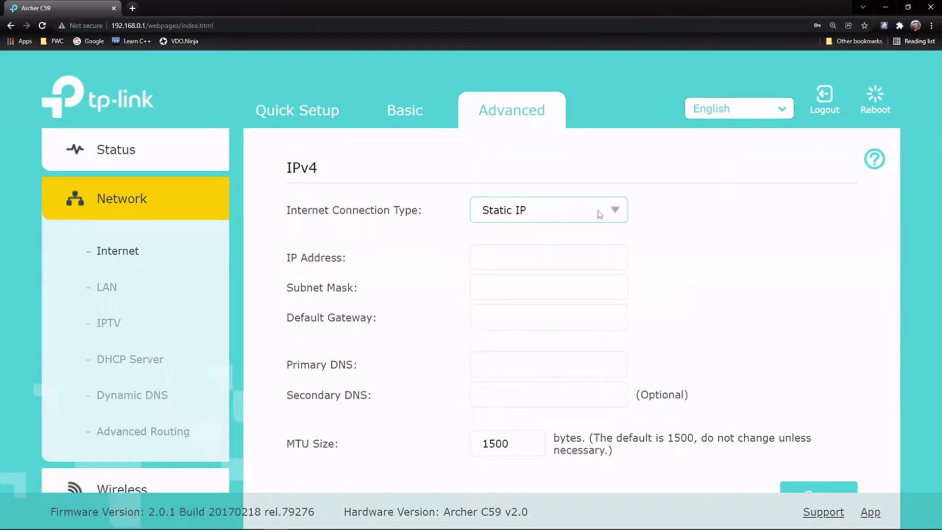
pyautogui.click(614, 212)
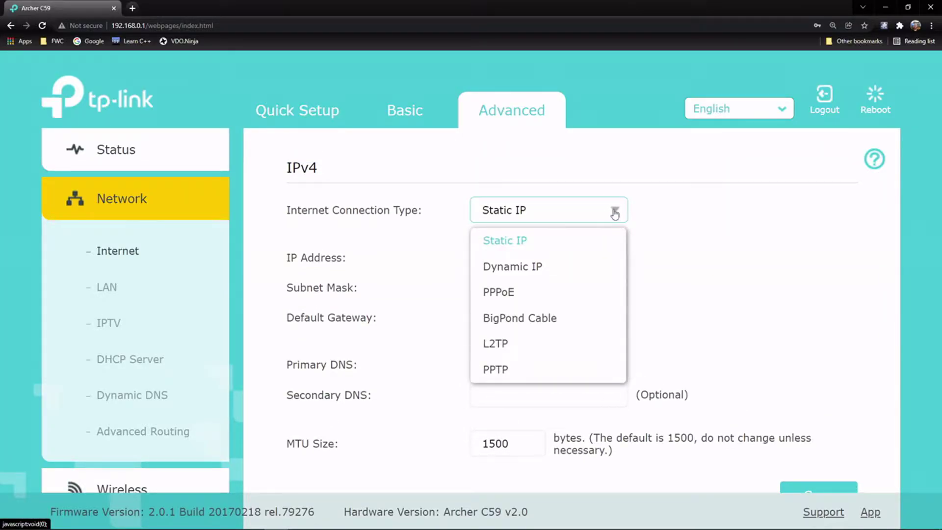
pyautogui.click(561, 273)
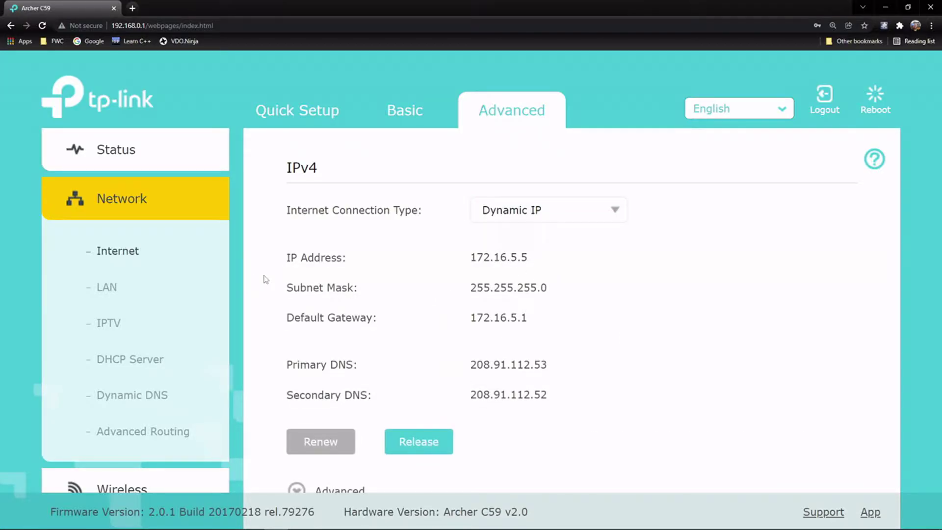
# Step: On the LAN page, change the router IP from 192.168.0.1 to 192.168.99.1
pyautogui.click(114, 290)
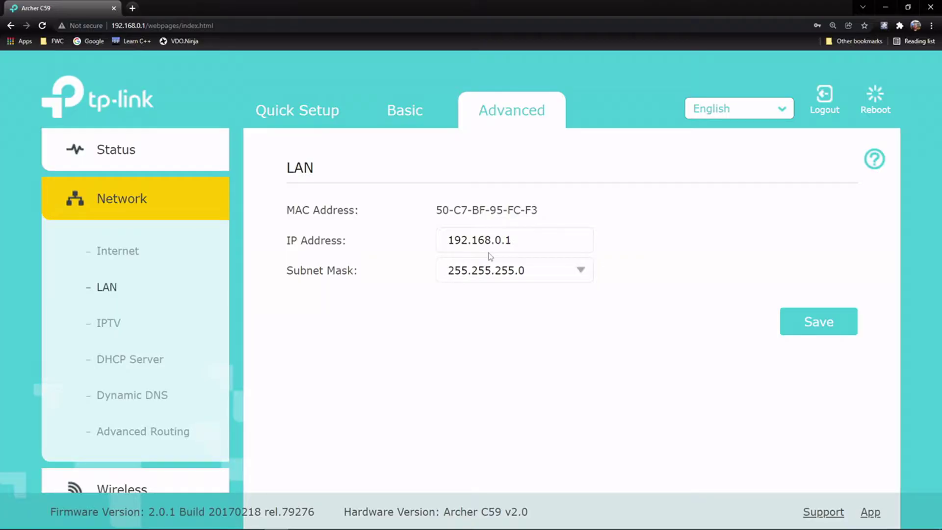
pyautogui.click(500, 241)
pyautogui.press('BackSpace')
pyautogui.write('99')
pyautogui.moveTo(455, 240); pyautogui.dragTo(550, 240)
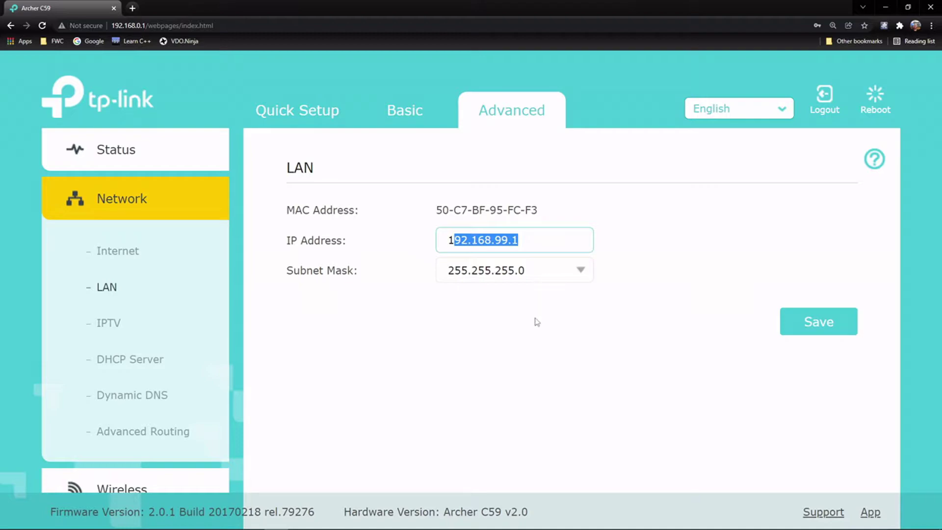
pyautogui.click(533, 336)
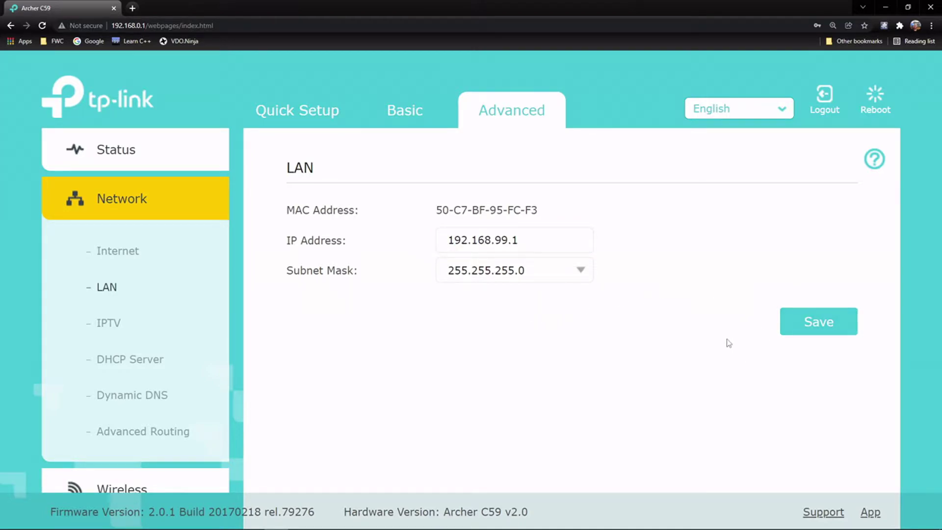
# Step: Save the new LAN IP 192.168.99.1 so the login page reloads there
pyautogui.click(815, 323)
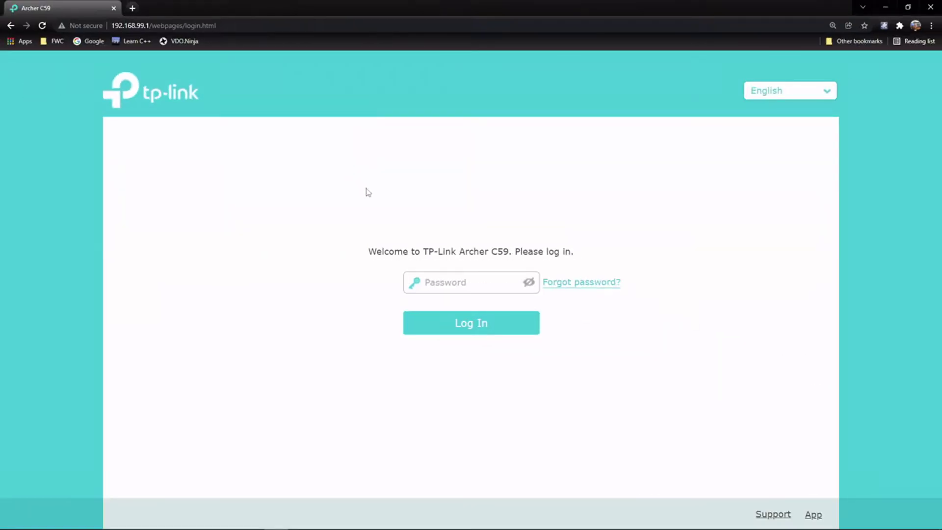
# Step: Log back in at 192.168.99.1 with the router password and dismiss the save-password offer
pyautogui.click(457, 281)
pyautogui.write('admin')
pyautogui.press('Return')
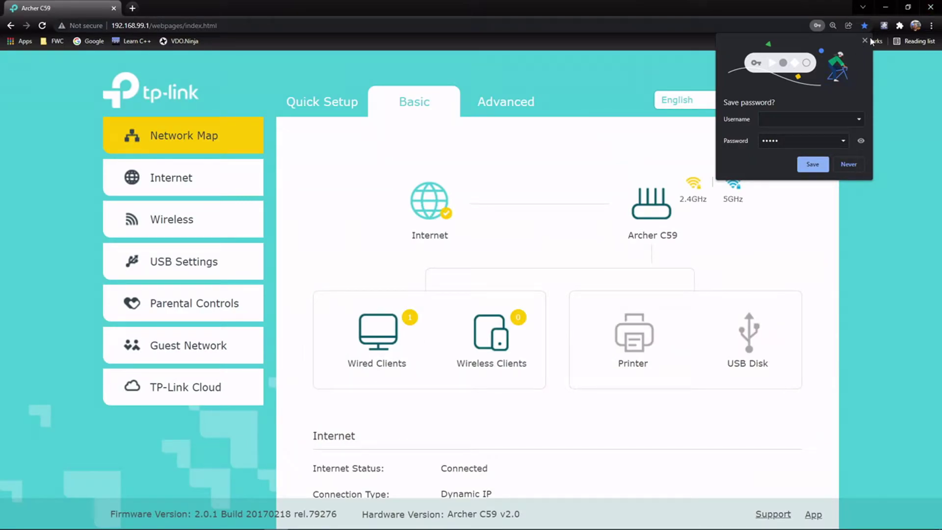
pyautogui.click(865, 40)
# Step: Go to Advanced > Network > DHCP Server
pyautogui.click(504, 117)
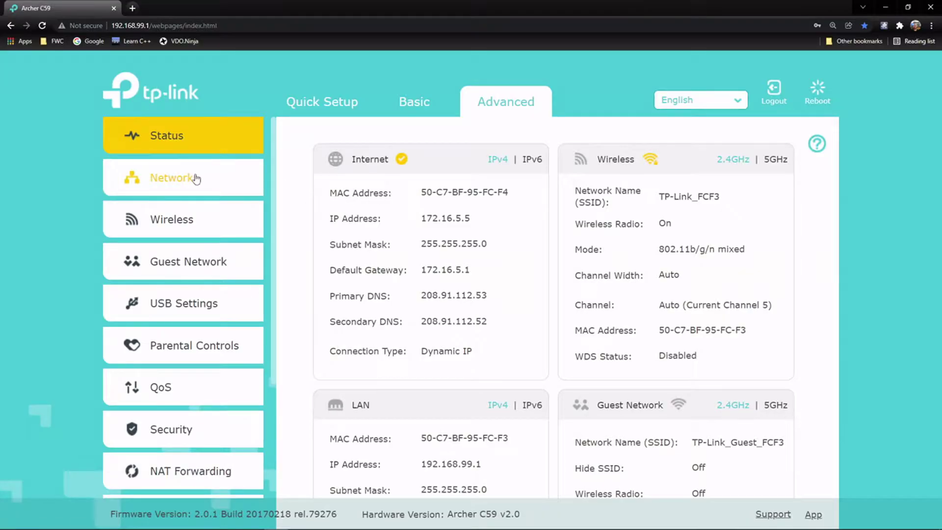
pyautogui.click(208, 187)
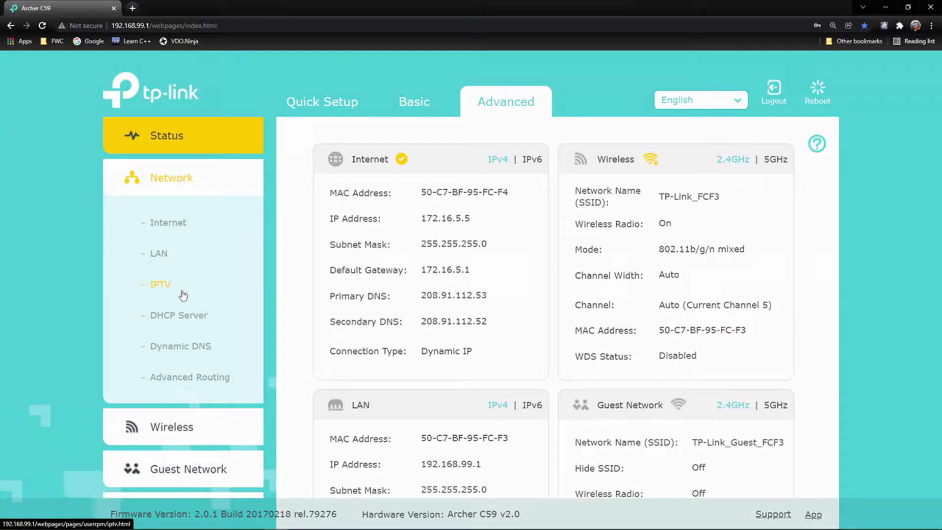
pyautogui.click(199, 317)
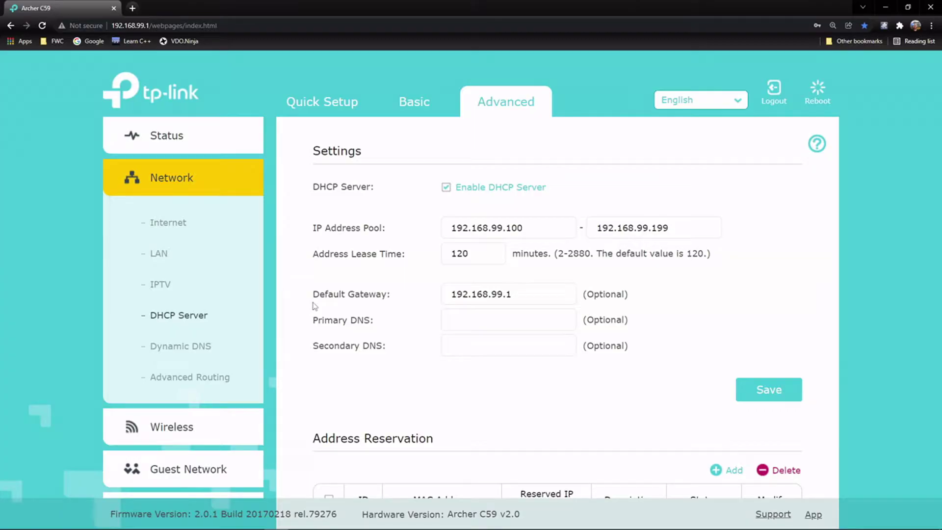
pyautogui.doubleClick(529, 234)
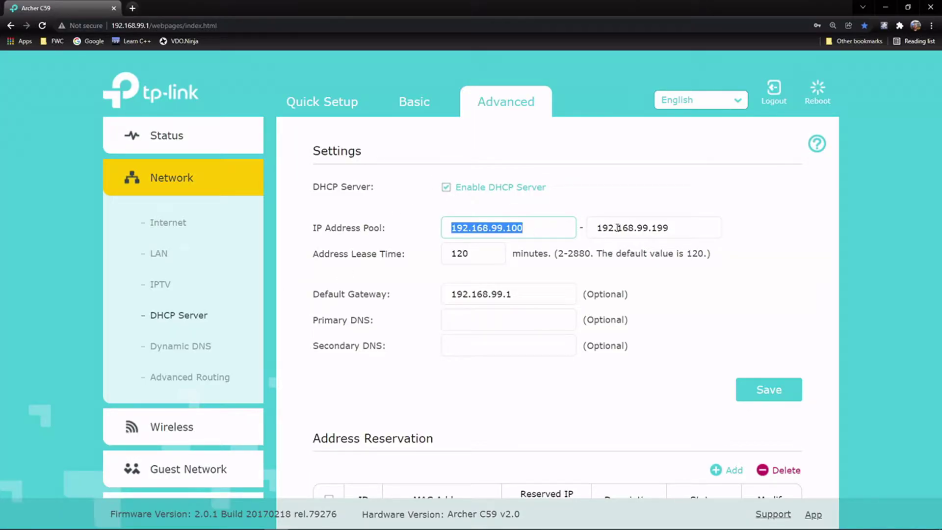
pyautogui.doubleClick(697, 229)
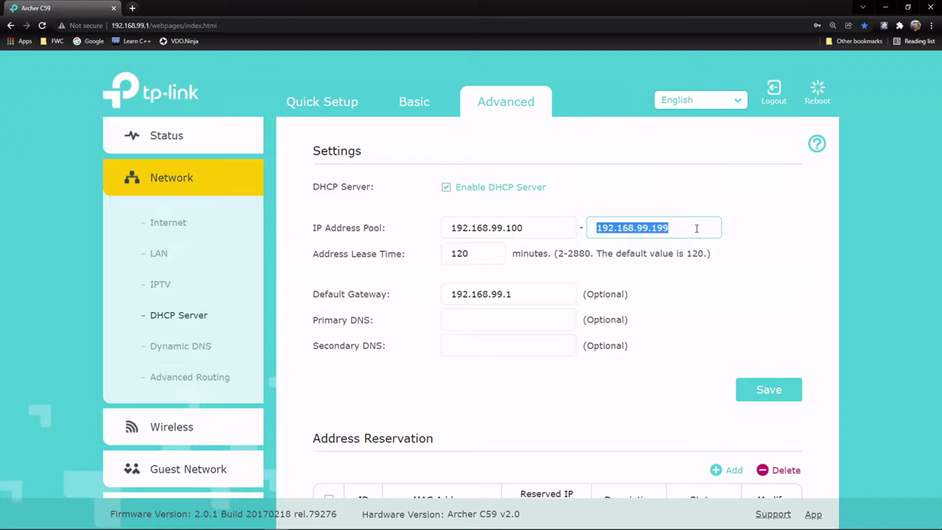
pyautogui.click(474, 256)
pyautogui.doubleClick(474, 256)
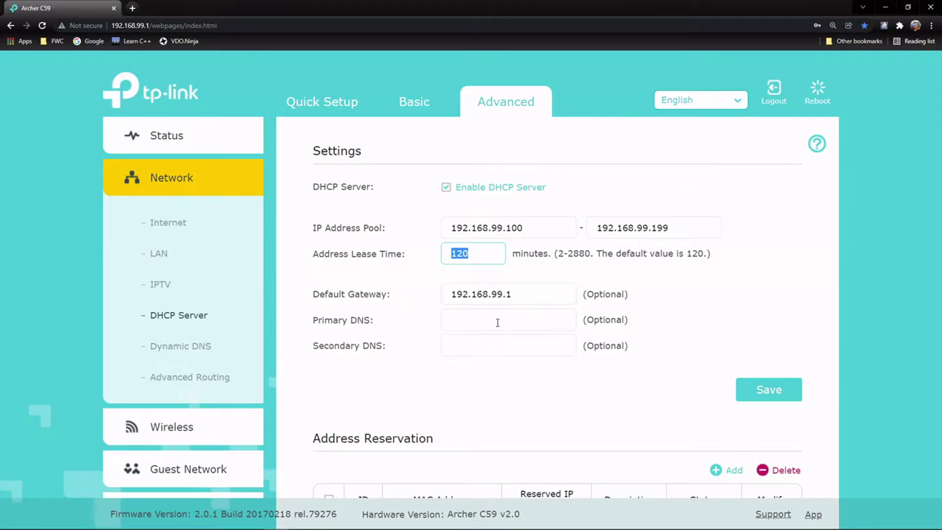
pyautogui.click(498, 323)
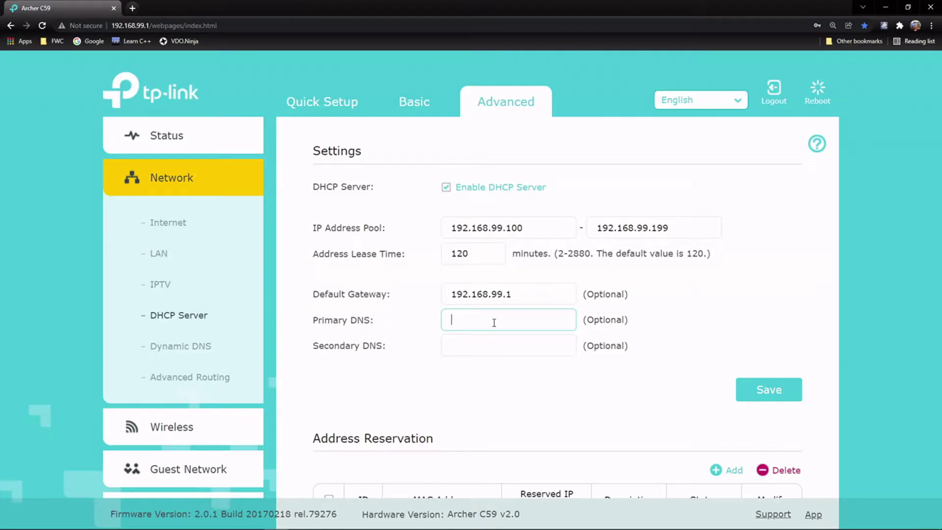
# Step: Add a blank Address Reservation entry and check the DHCP Client List below it
pyautogui.scroll(-3, 447, 305)
pyautogui.scroll(-3, 447, 305)
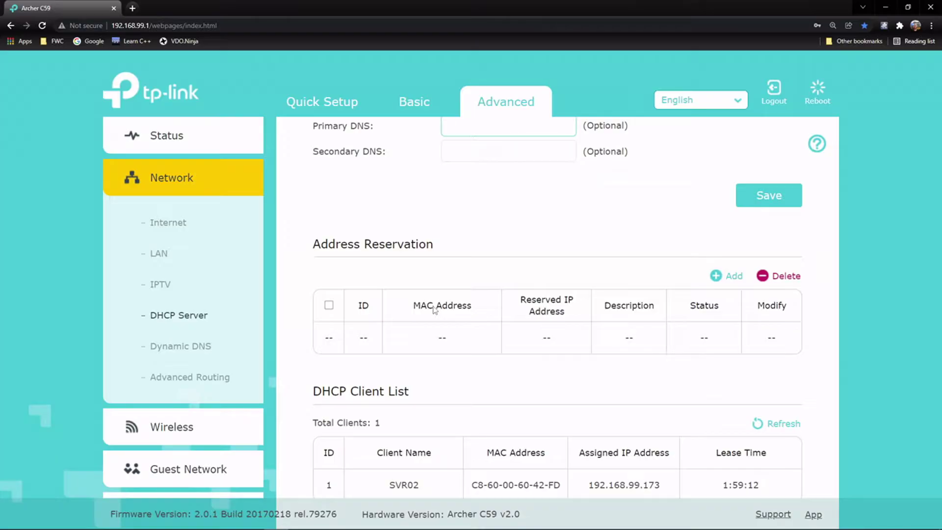
pyautogui.click(732, 286)
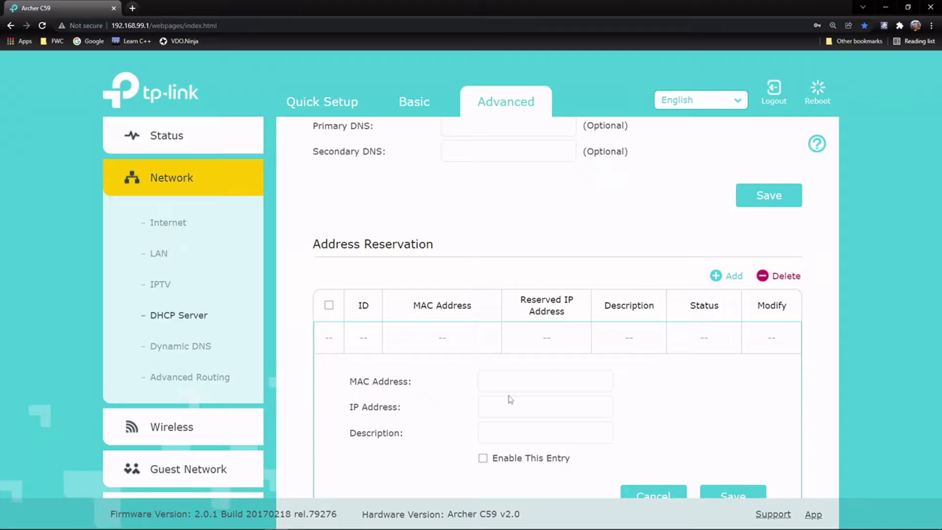
pyautogui.click(540, 415)
pyautogui.scroll(-1, 639, 433)
pyautogui.scroll(-5, 639, 432)
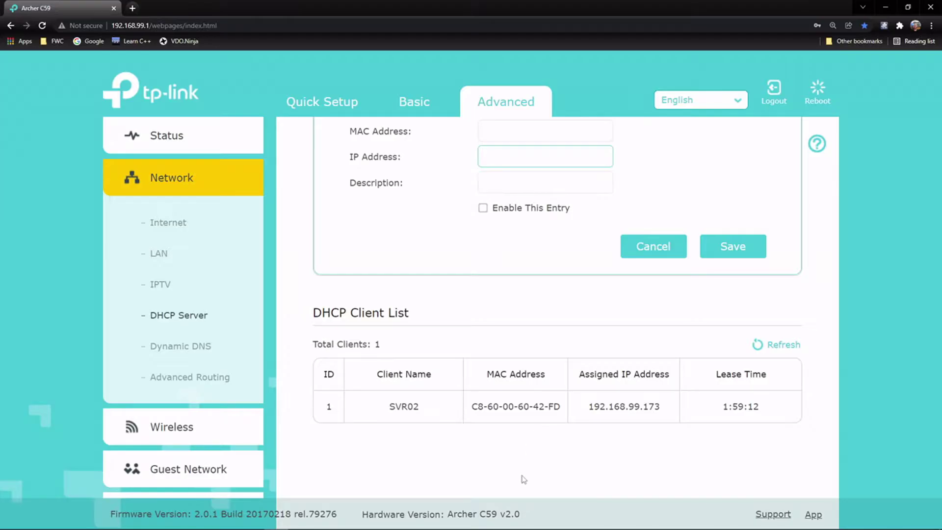
pyautogui.scroll(1, 542, 417)
pyautogui.scroll(3, 543, 417)
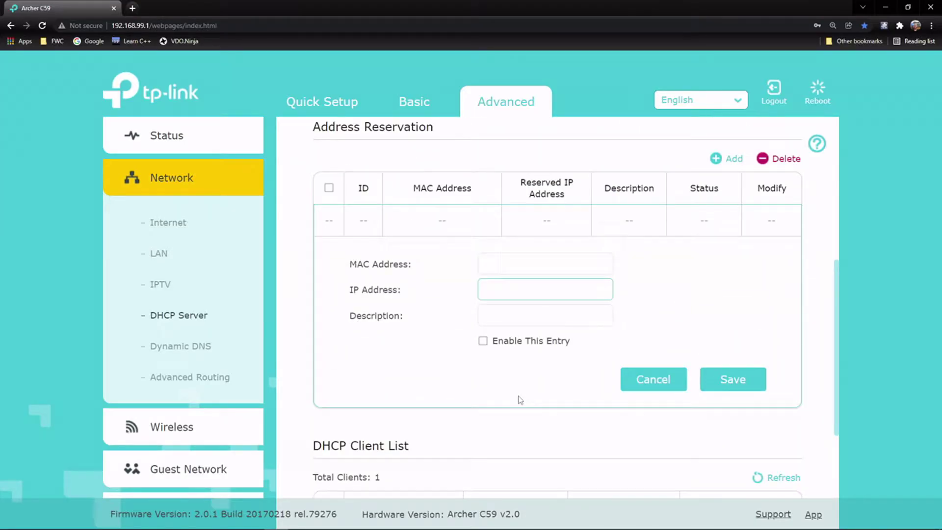
# Step: Open Dynamic DNS, try the NO-IP and DynDNS providers, then return to TP-Link
pyautogui.click(184, 348)
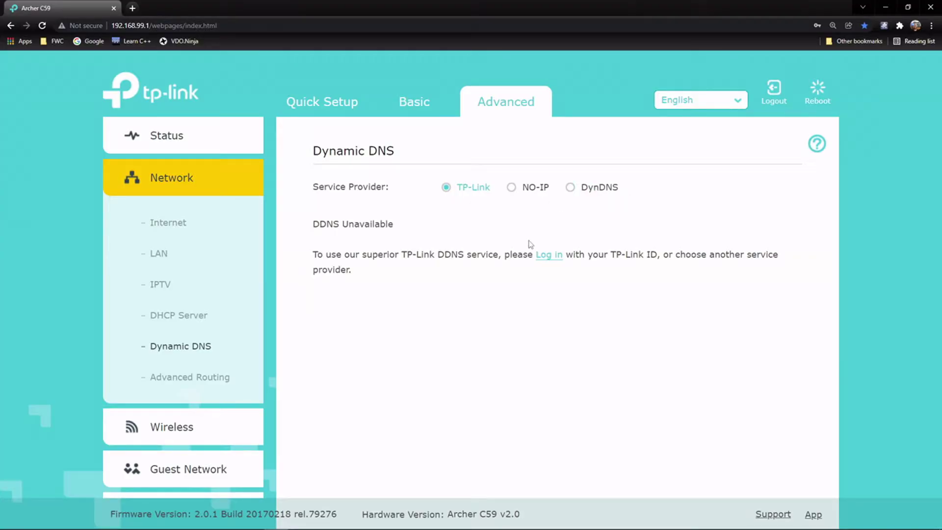
pyautogui.click(535, 187)
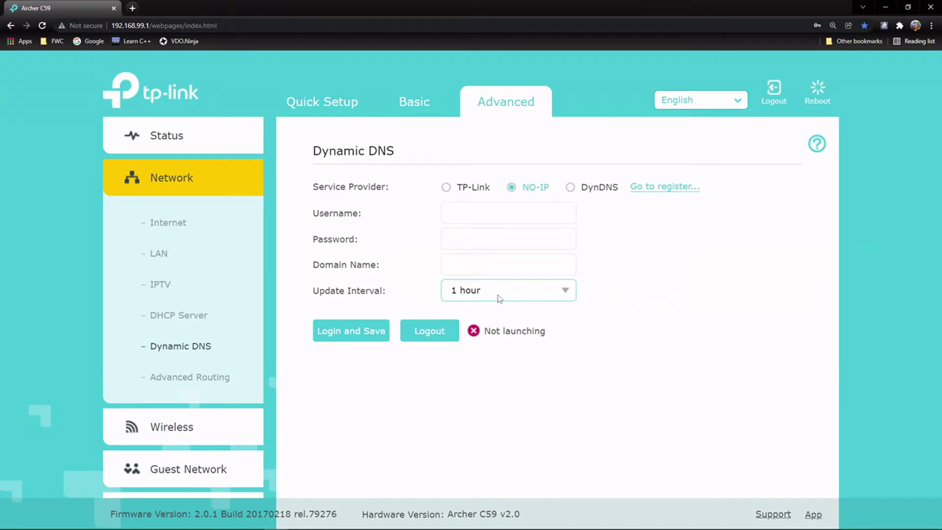
pyautogui.click(570, 187)
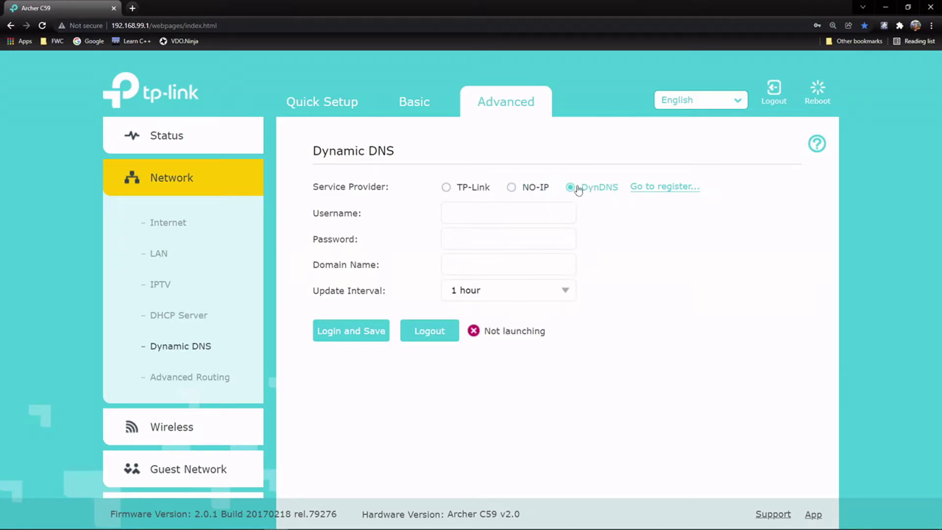
pyautogui.click(452, 189)
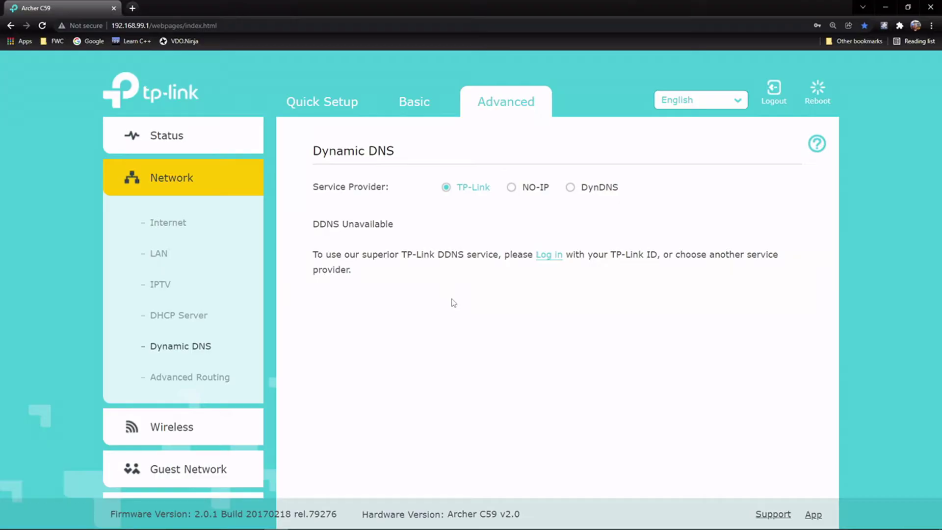
pyautogui.scroll(-1, 192, 220)
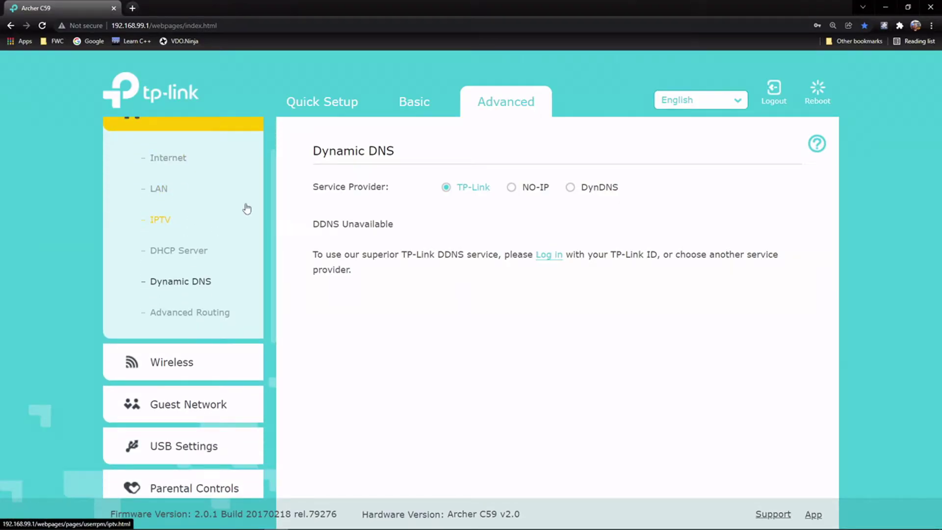
# Step: Open Wireless Settings and rename the network from TP-Link_FCF3 to 'My WiFI'
pyautogui.click(185, 367)
pyautogui.click(213, 207)
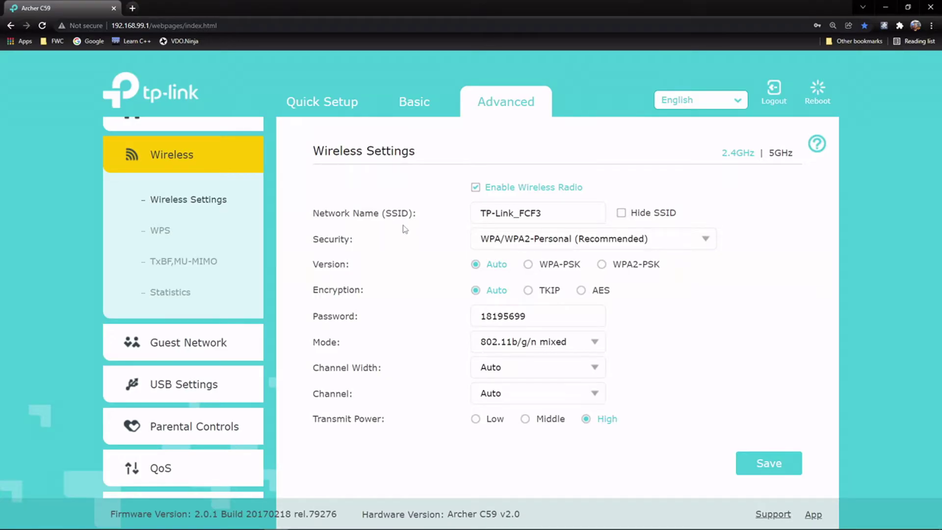
pyautogui.click(541, 215)
pyautogui.moveTo(541, 216); pyautogui.dragTo(433, 219)
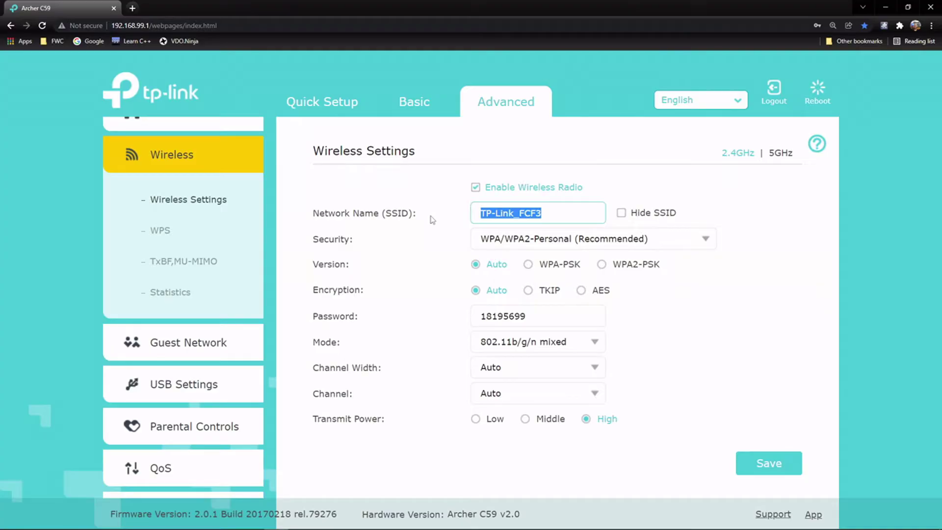
pyautogui.write('My ')
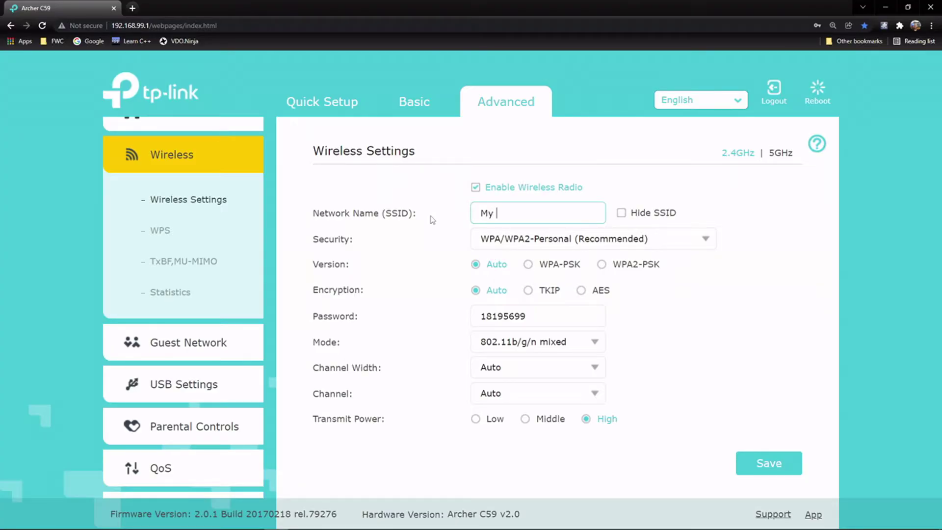
pyautogui.write('WiFI')
pyautogui.click(571, 243)
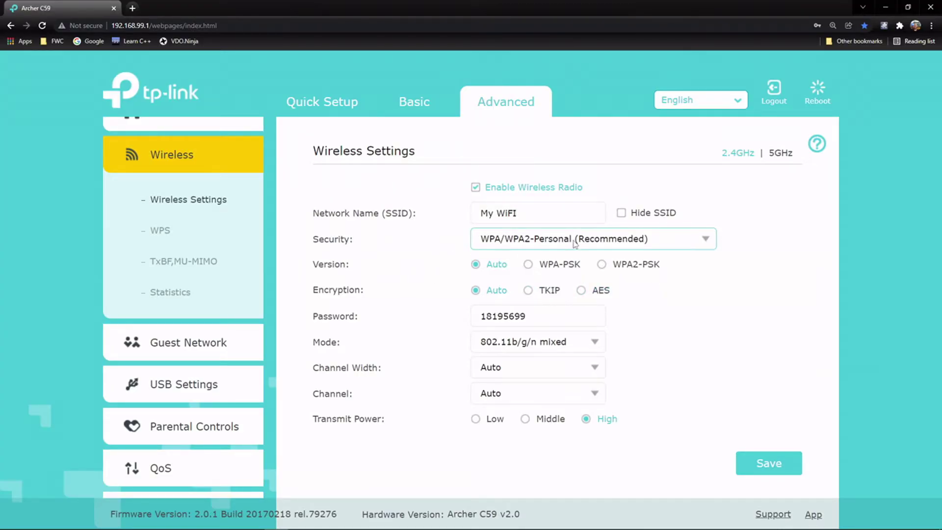
# Step: Keep 2.4GHz security WPA/WPA2-Personal with WPA2-PSK version and AES encryption, and select the password
pyautogui.click(705, 248)
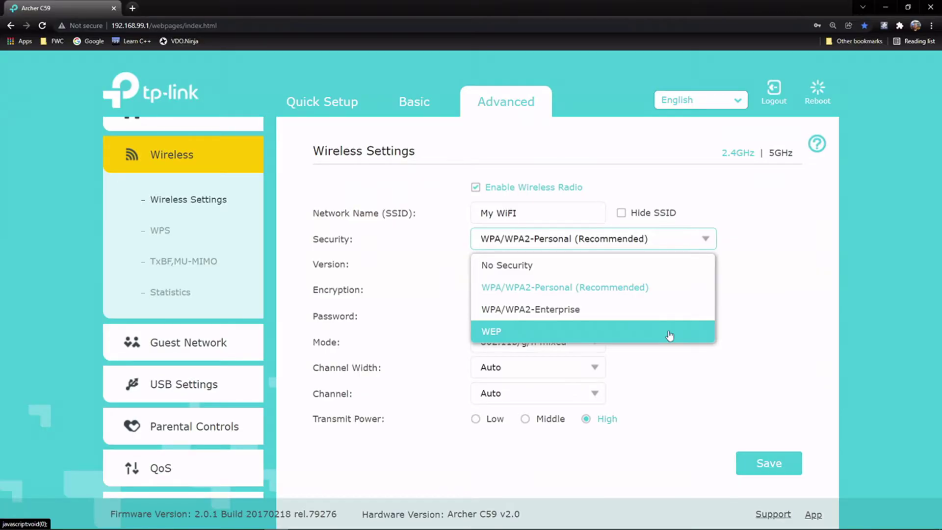
pyautogui.click(621, 295)
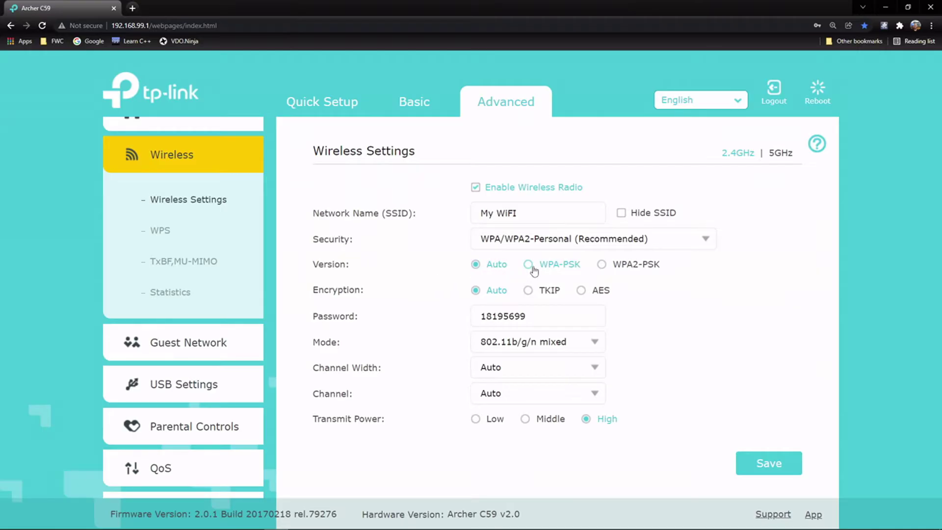
pyautogui.click(600, 265)
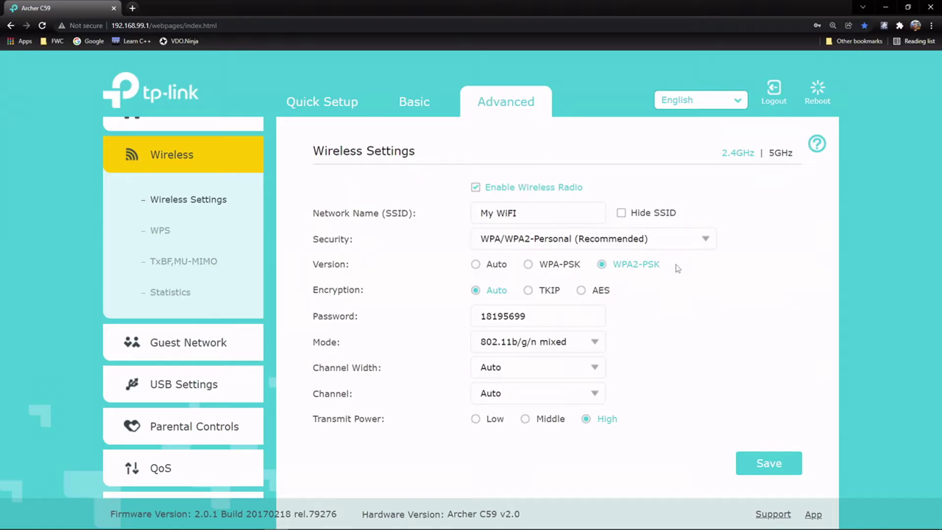
pyautogui.click(603, 295)
pyautogui.doubleClick(530, 319)
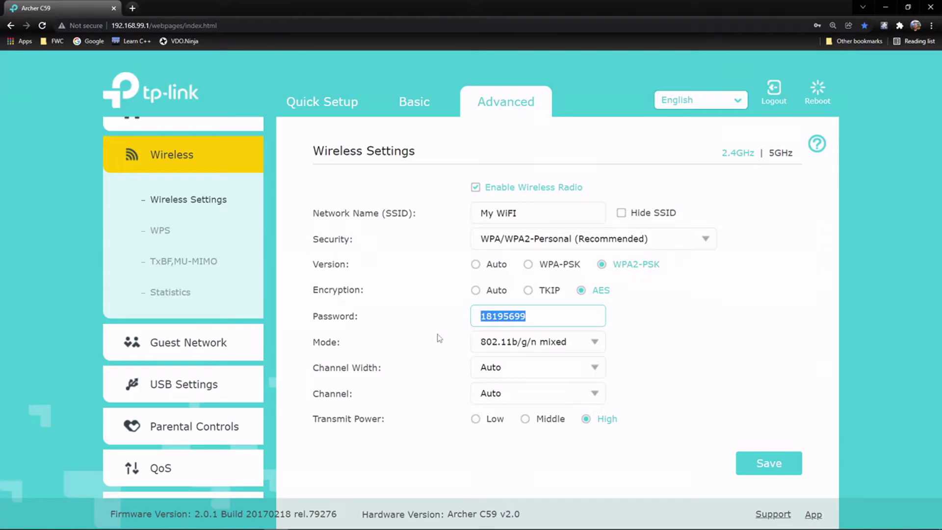
pyautogui.click(594, 346)
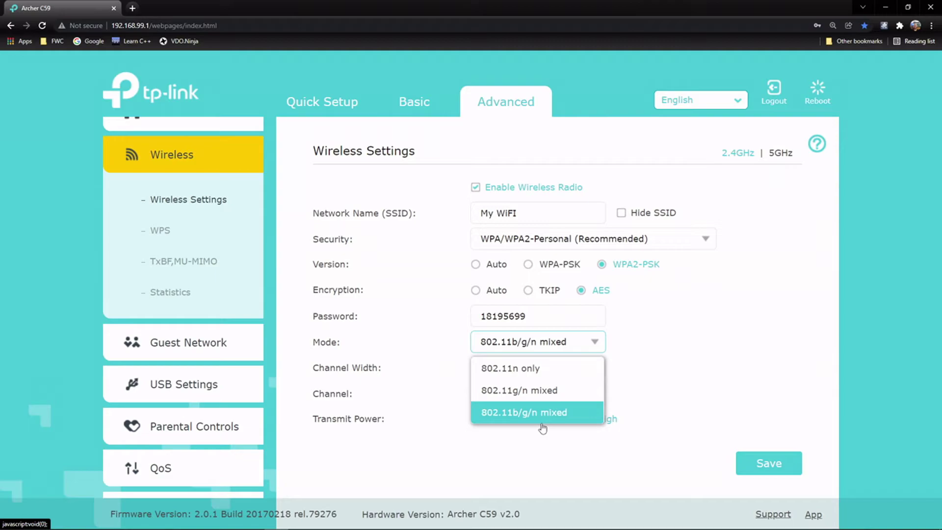
pyautogui.click(569, 419)
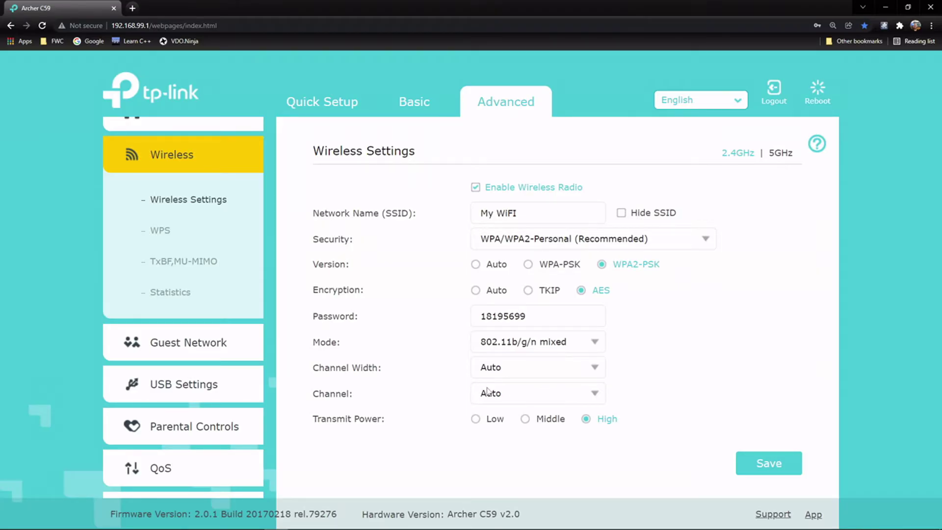
pyautogui.scroll(-1, 417, 400)
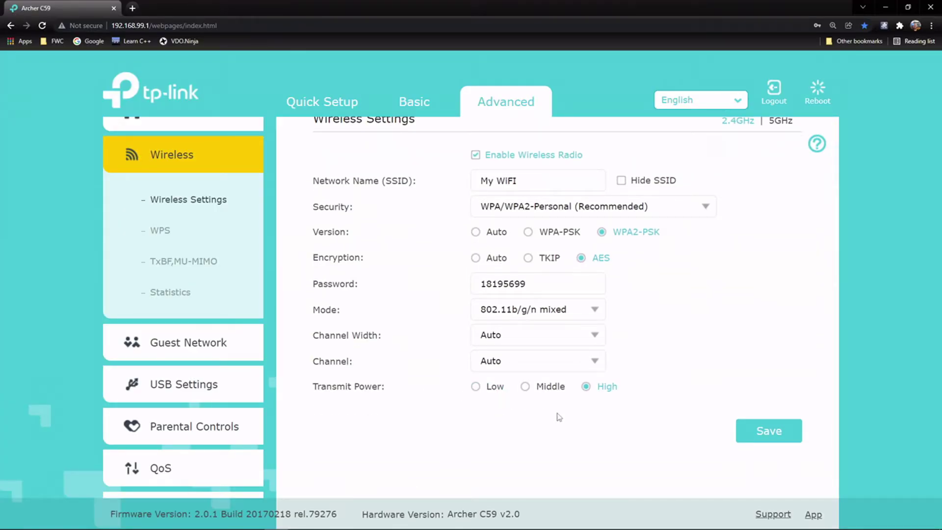
pyautogui.scroll(1, 595, 334)
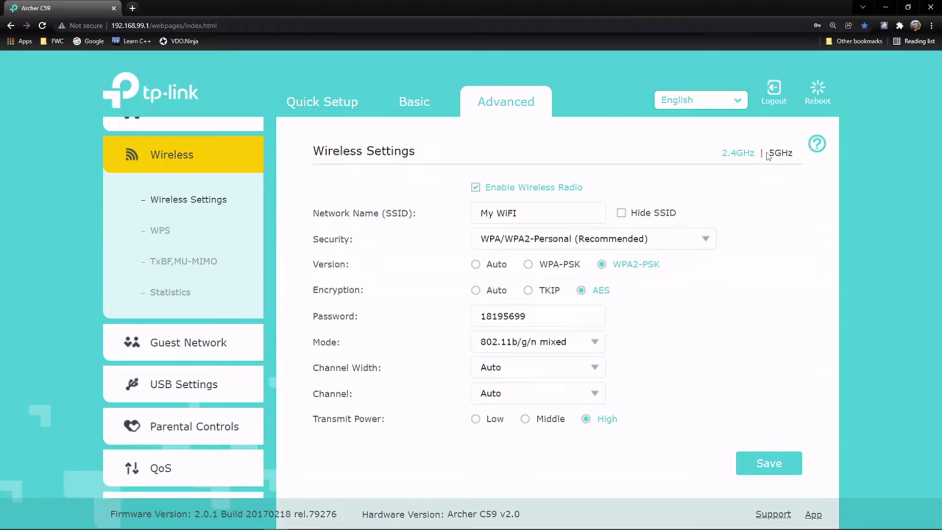
# Step: Rename the 5GHz network to 'MY WiFI 5G' with WPA2-PSK and AES, and save it
pyautogui.click(776, 153)
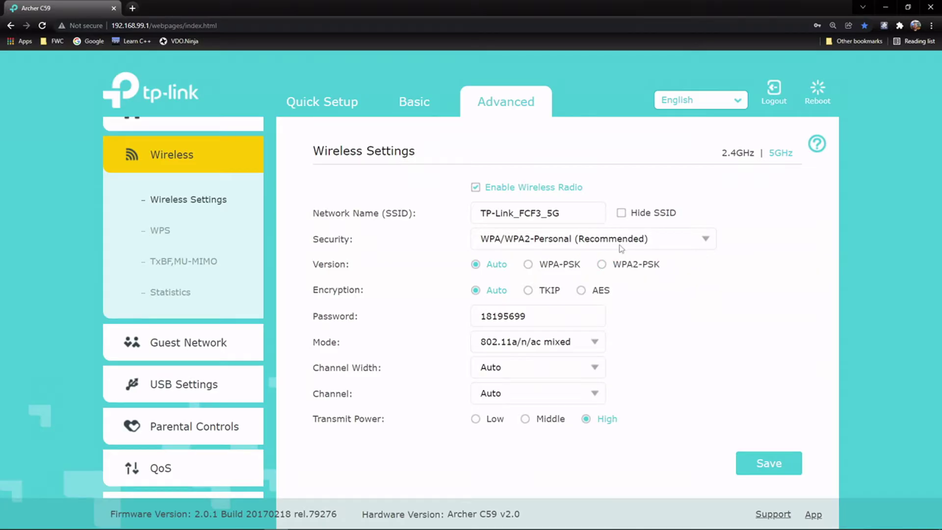
pyautogui.moveTo(584, 213); pyautogui.dragTo(479, 213)
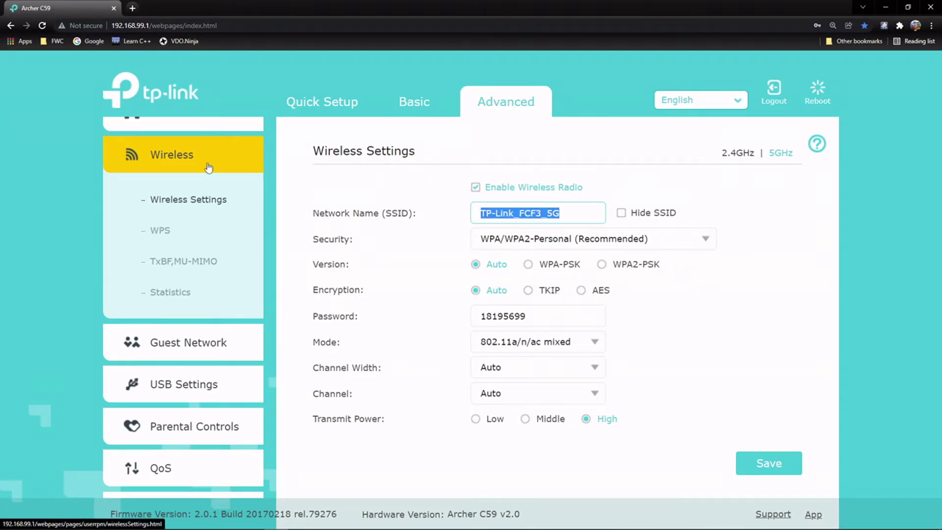
pyautogui.write('MY WiFI')
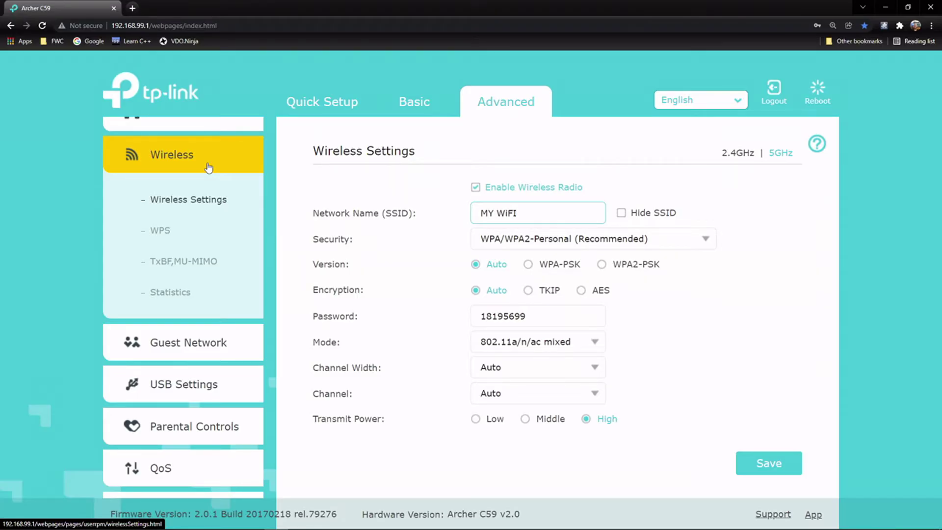
pyautogui.write(' 5G')
pyautogui.click(624, 264)
pyautogui.click(590, 290)
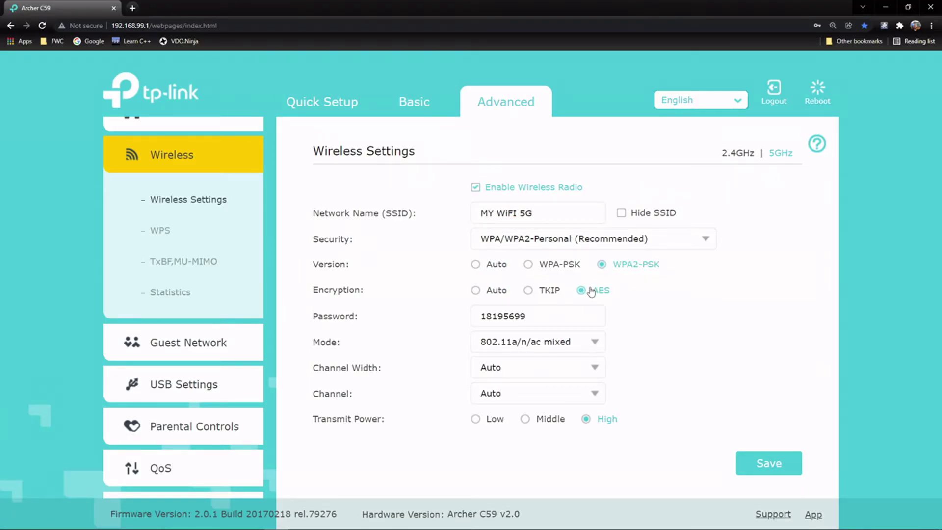
pyautogui.click(779, 466)
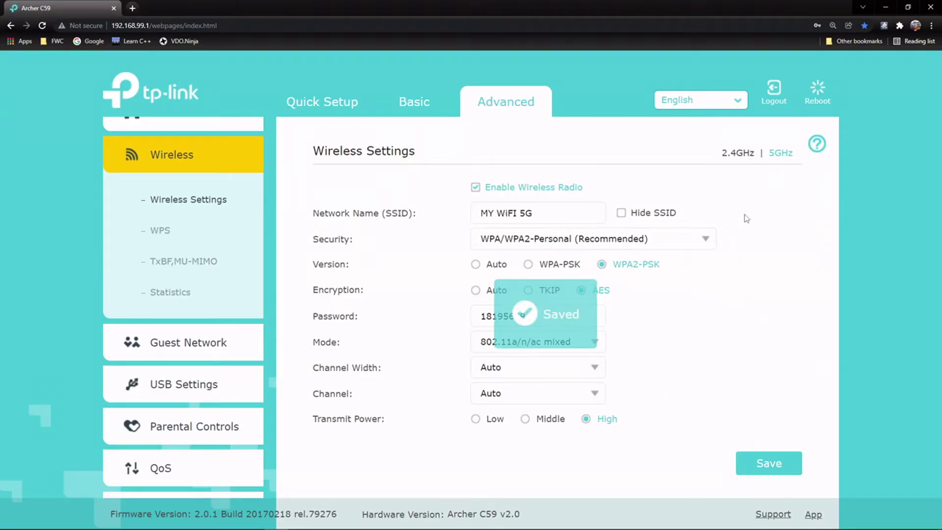
pyautogui.click(736, 153)
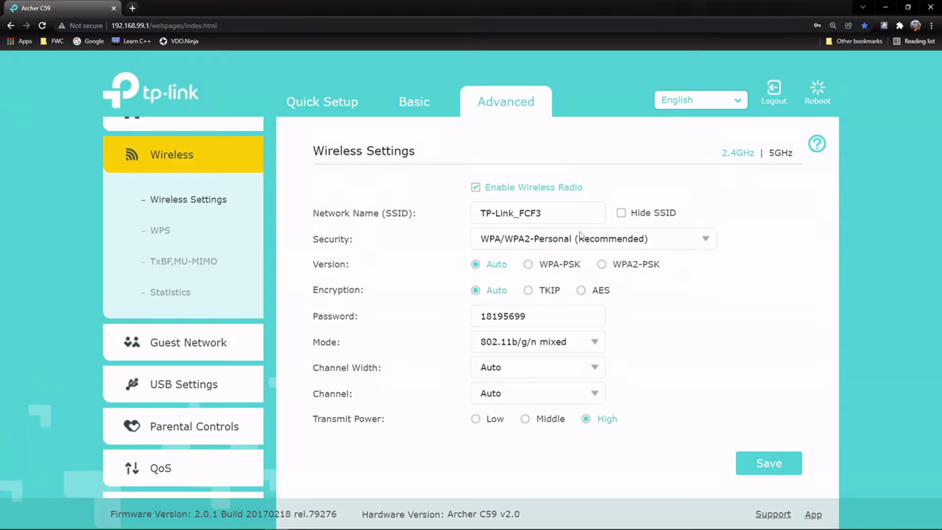
# Step: Rename the 2.4GHz network to 'My WiFI' with WPA2-PSK and AES, and save it
pyautogui.doubleClick(567, 219)
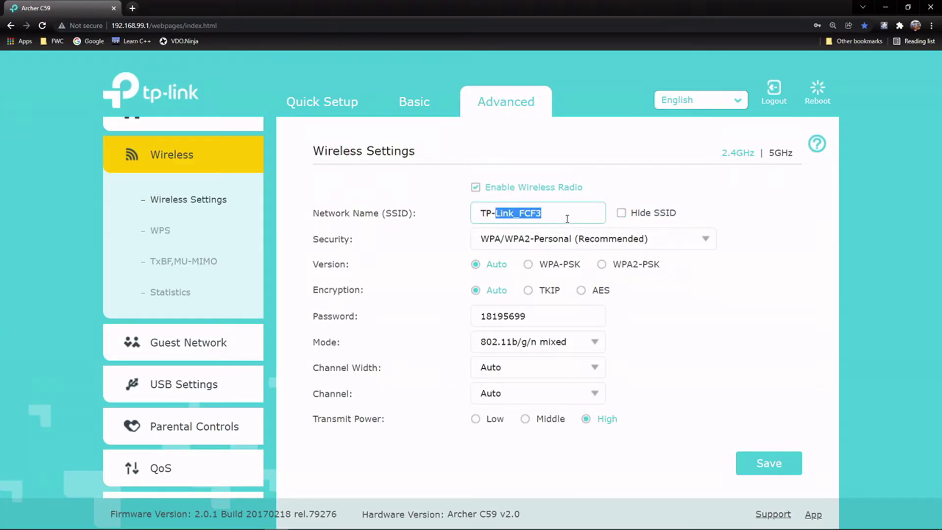
pyautogui.hotkey('ctrl', 'a')
pyautogui.write('My ')
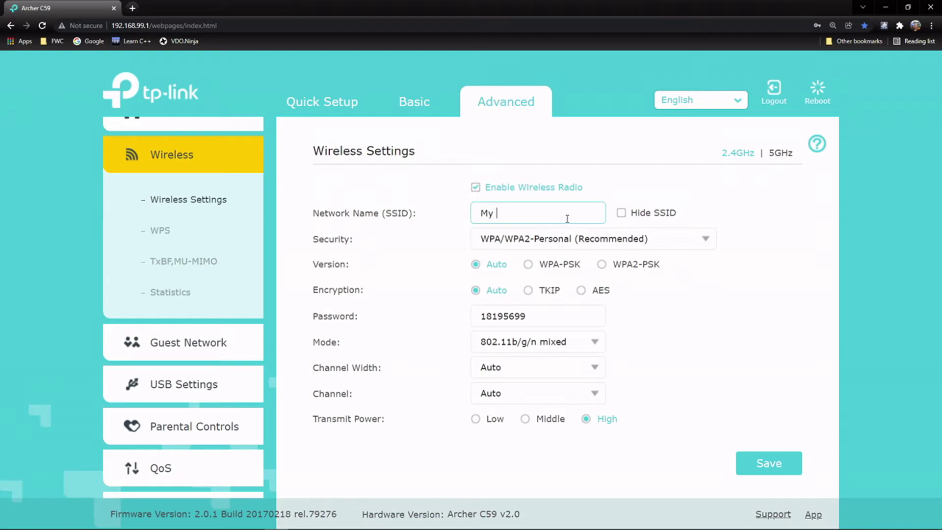
pyautogui.write('WiFI')
pyautogui.click(603, 265)
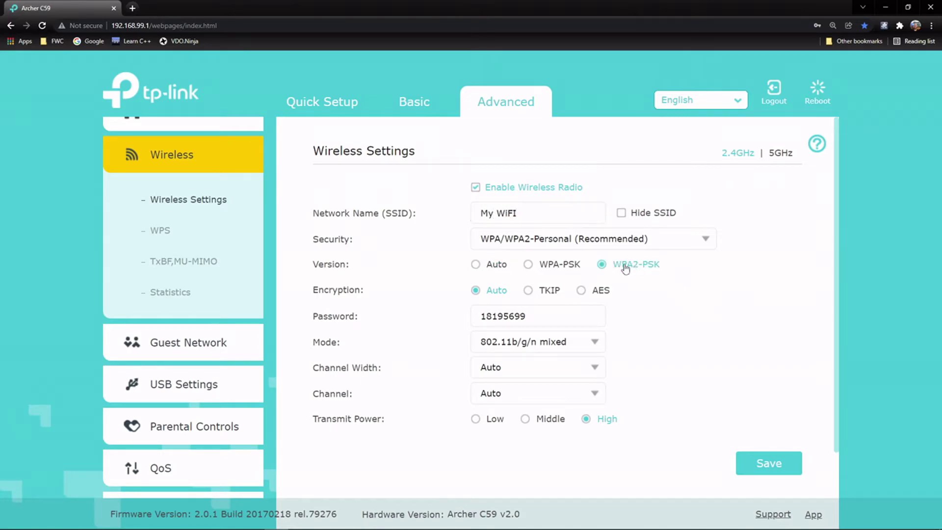
pyautogui.click(591, 291)
pyautogui.click(785, 471)
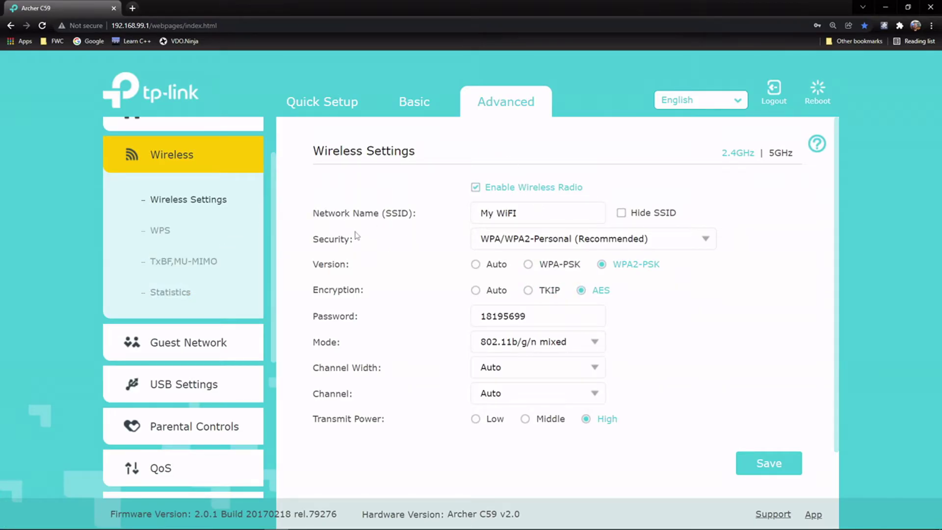
pyautogui.click(163, 232)
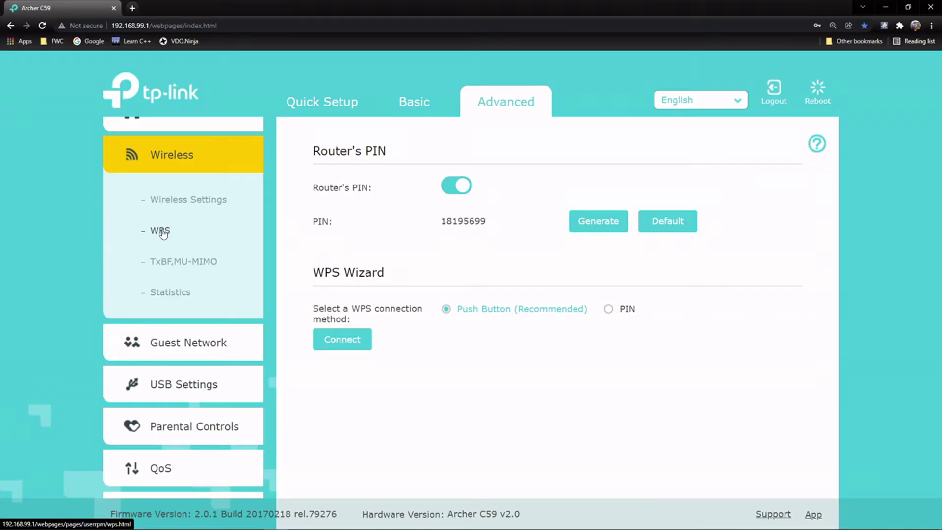
# Step: Turn off the router's WPS PIN and save TxBF,MU-MIMO left disabled
pyautogui.click(453, 189)
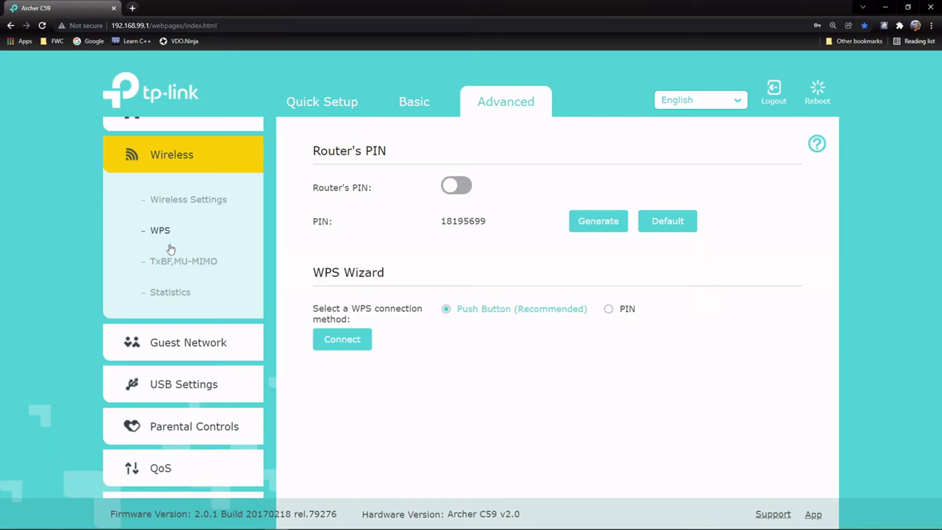
pyautogui.click(183, 264)
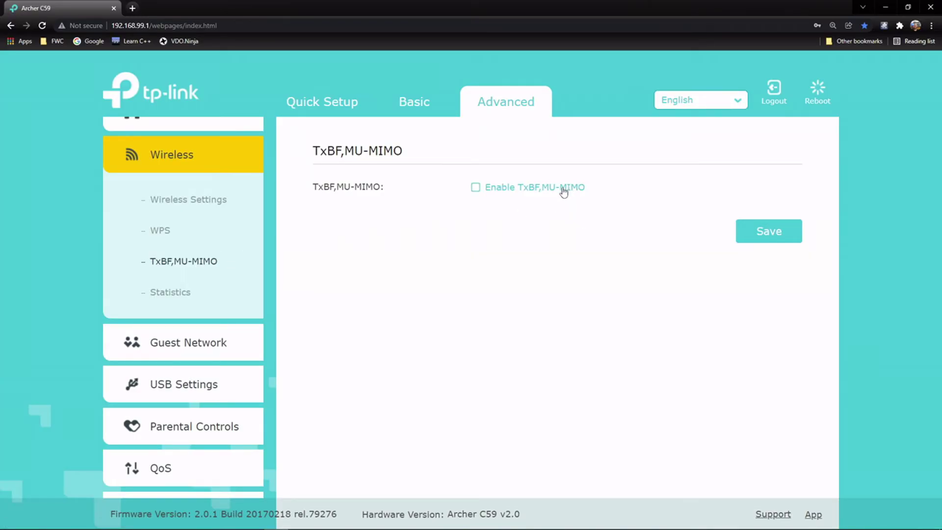
pyautogui.click(779, 237)
# Step: Name the 2.4GHz guest network 'My WiFI Guest'
pyautogui.click(207, 348)
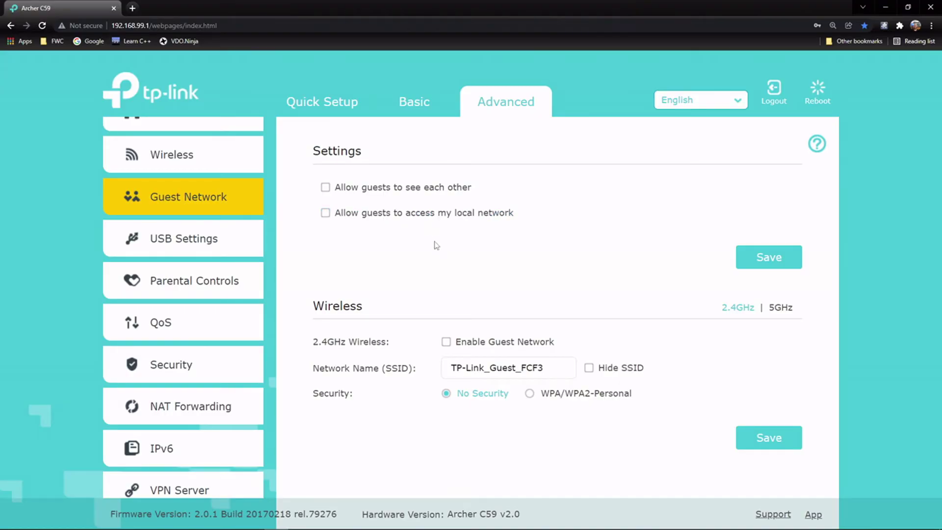
pyautogui.scroll(-1, 496, 275)
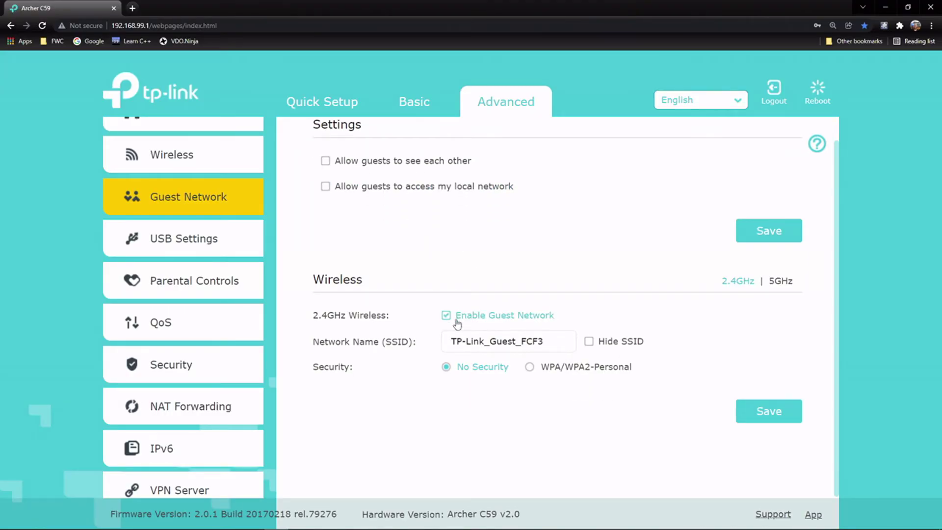
pyautogui.tripleClick(493, 339)
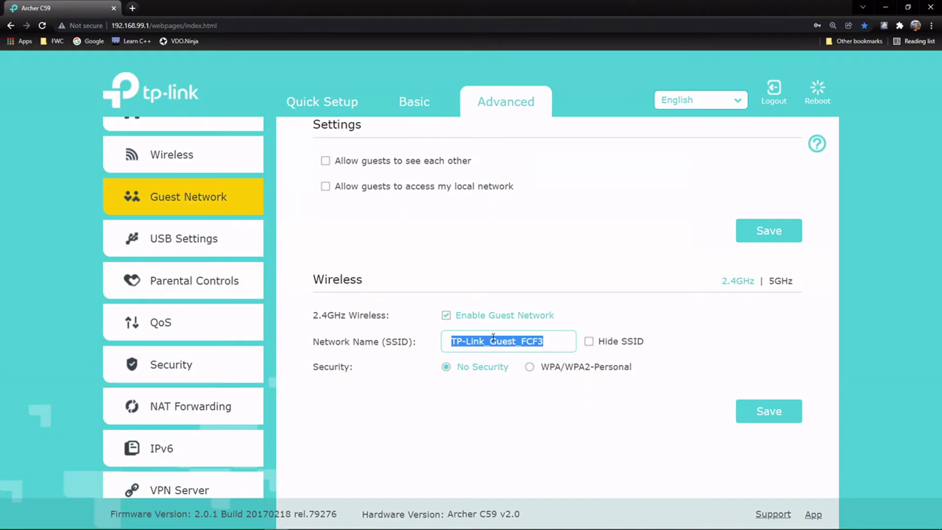
pyautogui.write('M')
pyautogui.press('BackSpace')
pyautogui.write('M')
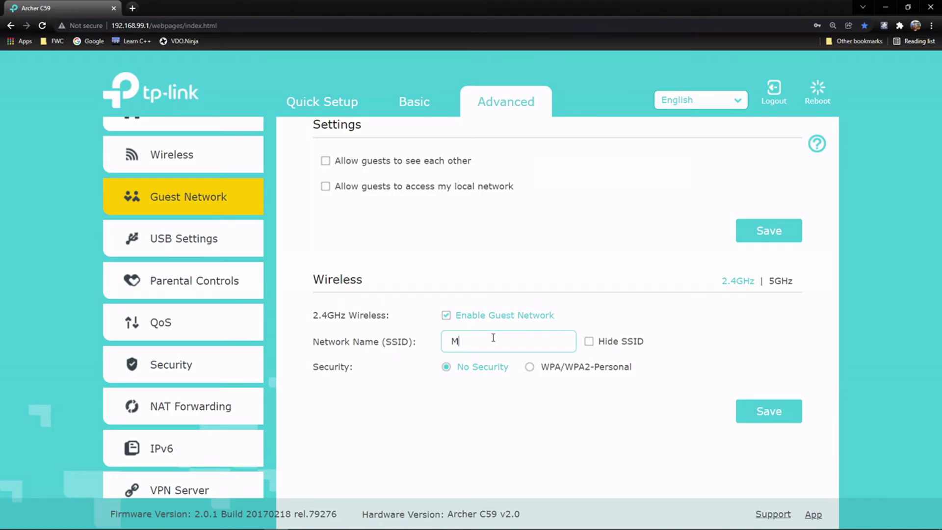
pyautogui.write('y WiFI Guest')
# Step: Secure the guest network with WPA/WPA2-Personal, WPA2-PSK and AES, and save the settings
pyautogui.click(556, 371)
pyautogui.click(585, 395)
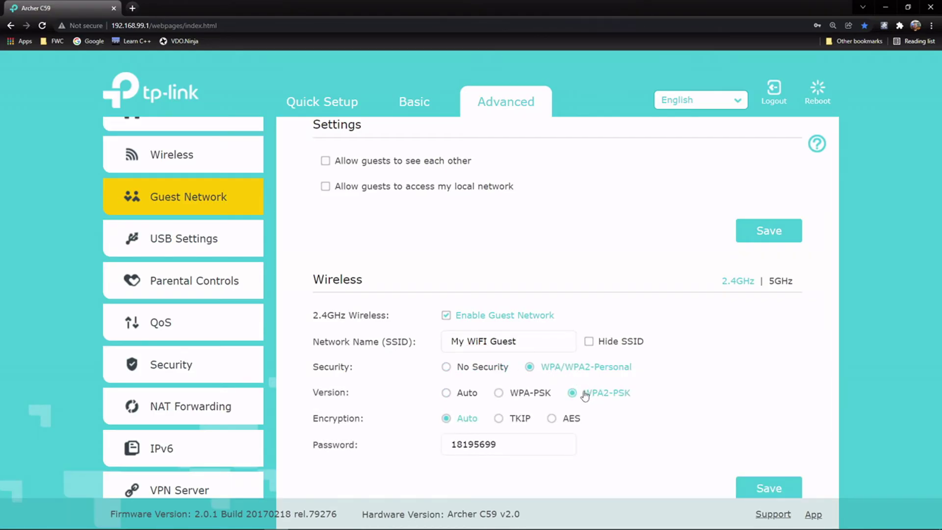
pyautogui.click(564, 418)
pyautogui.scroll(-1, 501, 370)
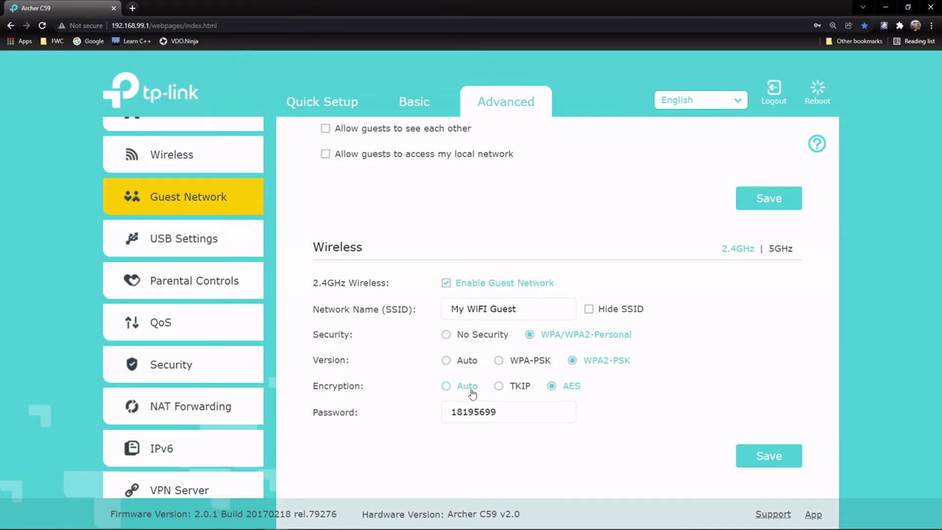
pyautogui.click(768, 456)
pyautogui.click(744, 203)
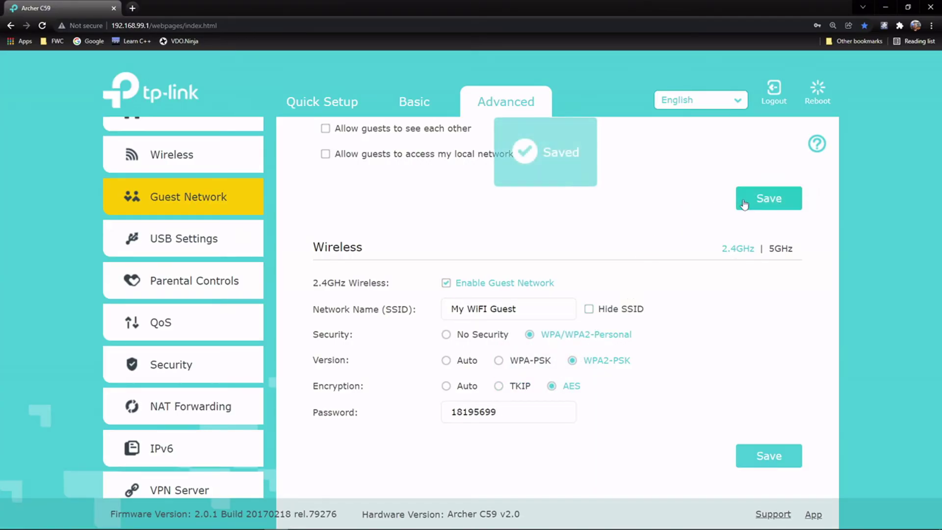
pyautogui.scroll(2, 581, 284)
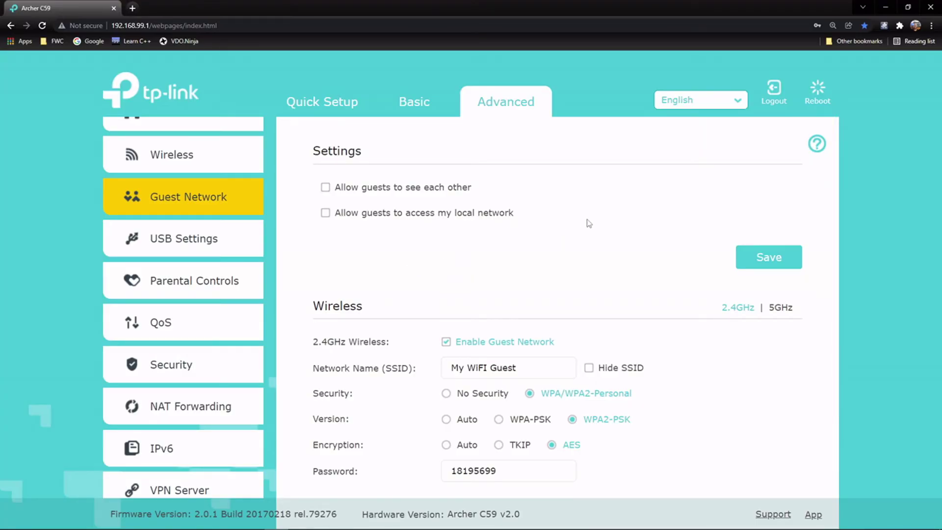
# Step: Go to System Tools > Administration and scroll down to the Local Management section
pyautogui.click(226, 241)
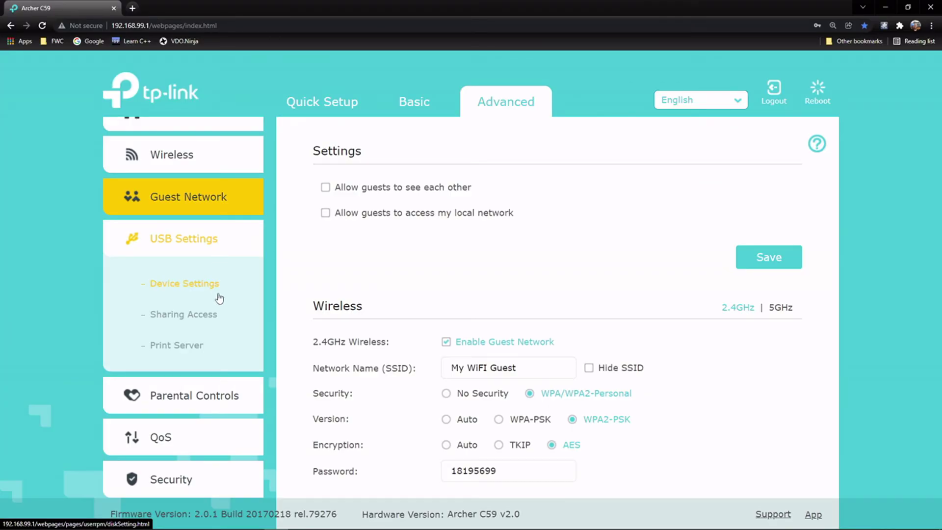
pyautogui.scroll(-2, 210, 348)
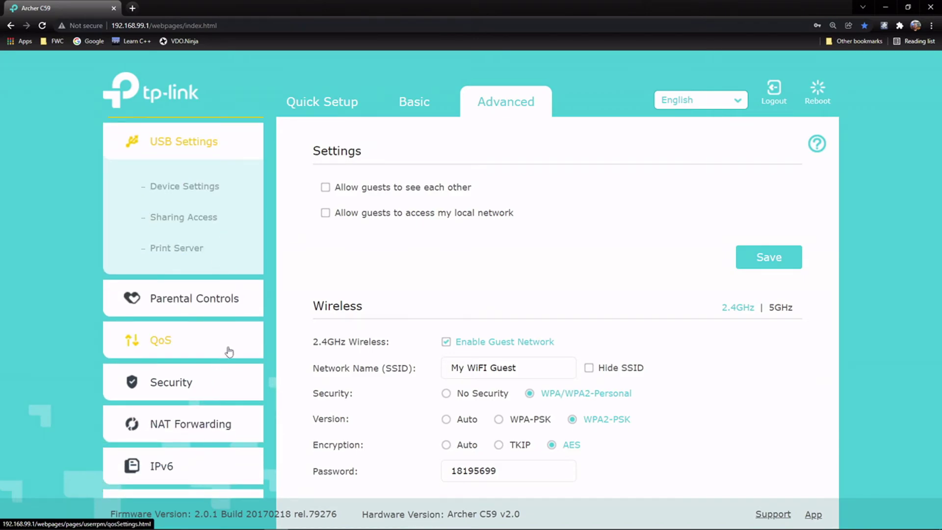
pyautogui.scroll(-2, 235, 392)
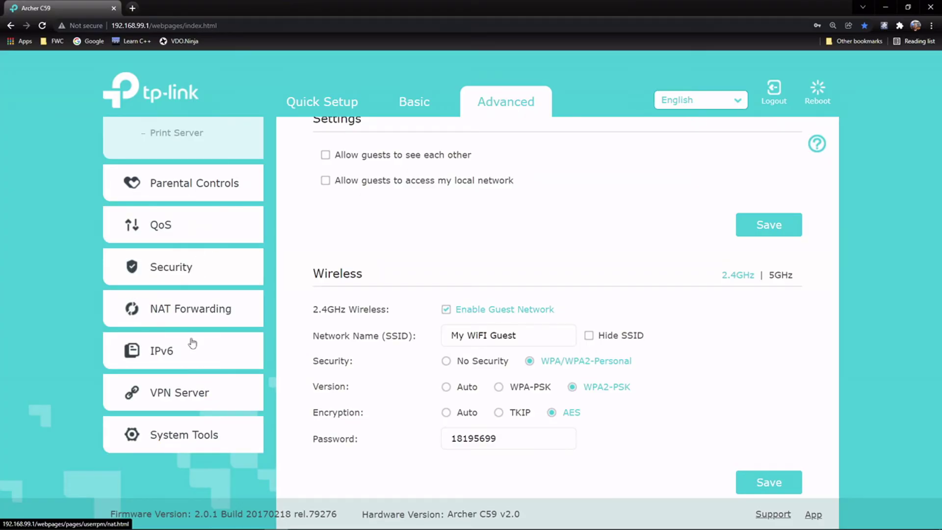
pyautogui.click(204, 445)
pyautogui.scroll(-2, 208, 362)
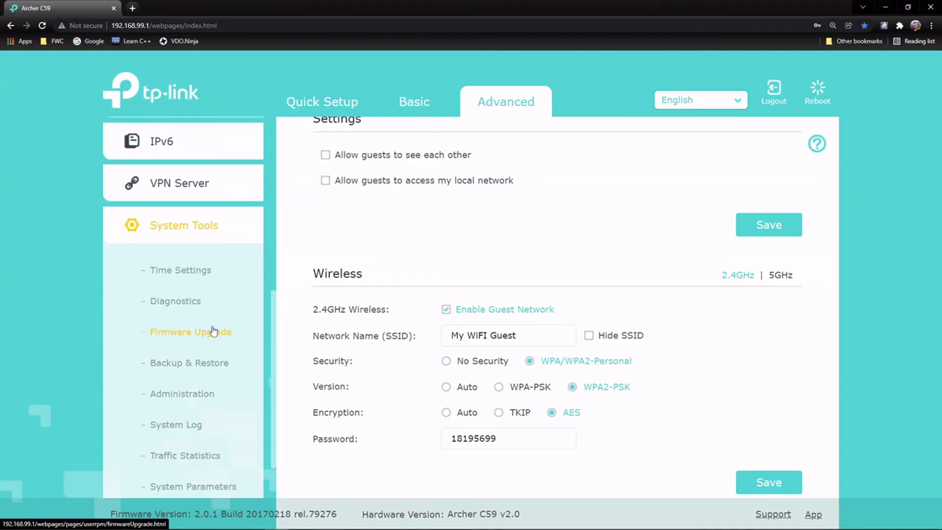
pyautogui.click(201, 396)
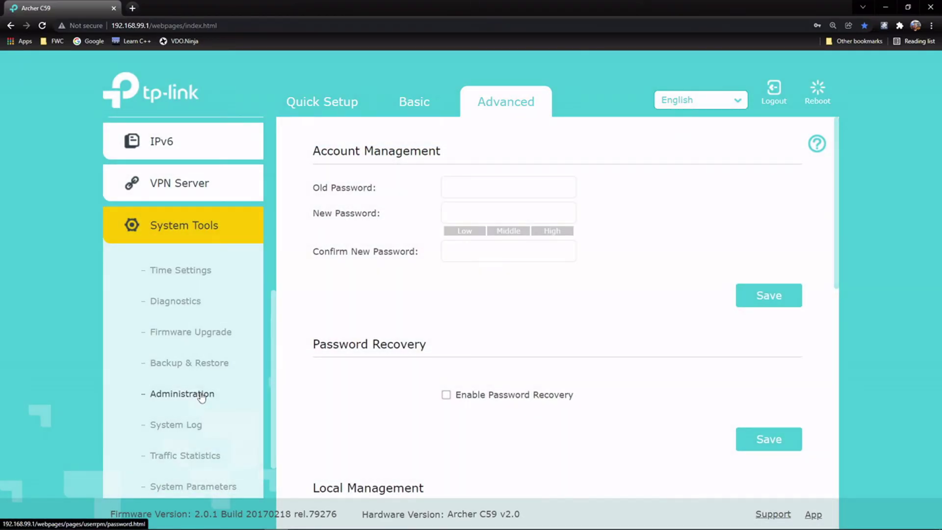
pyautogui.click(486, 191)
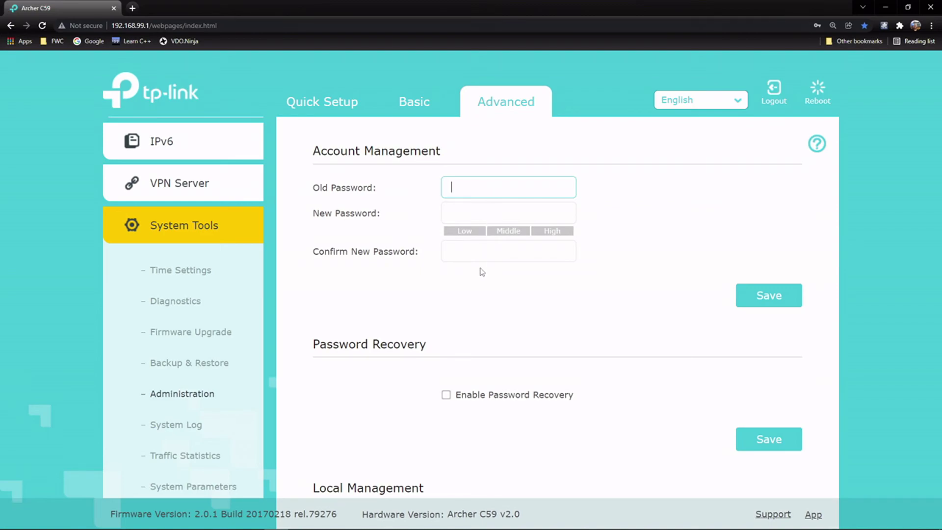
pyautogui.scroll(-1, 480, 331)
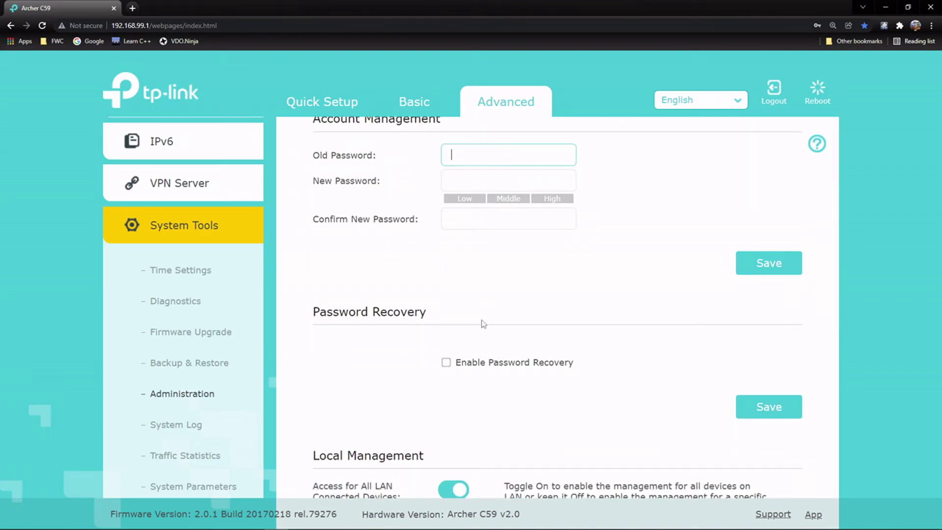
pyautogui.scroll(-1, 521, 321)
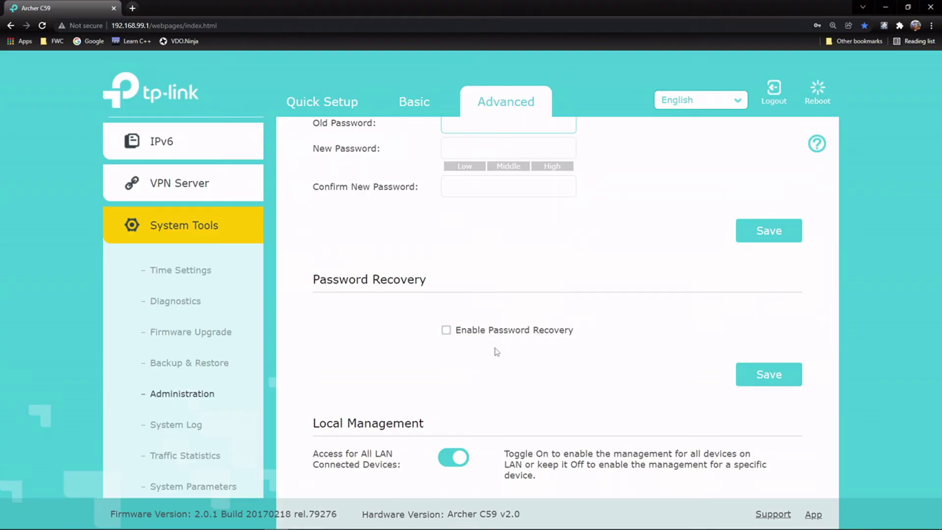
pyautogui.scroll(-4, 506, 329)
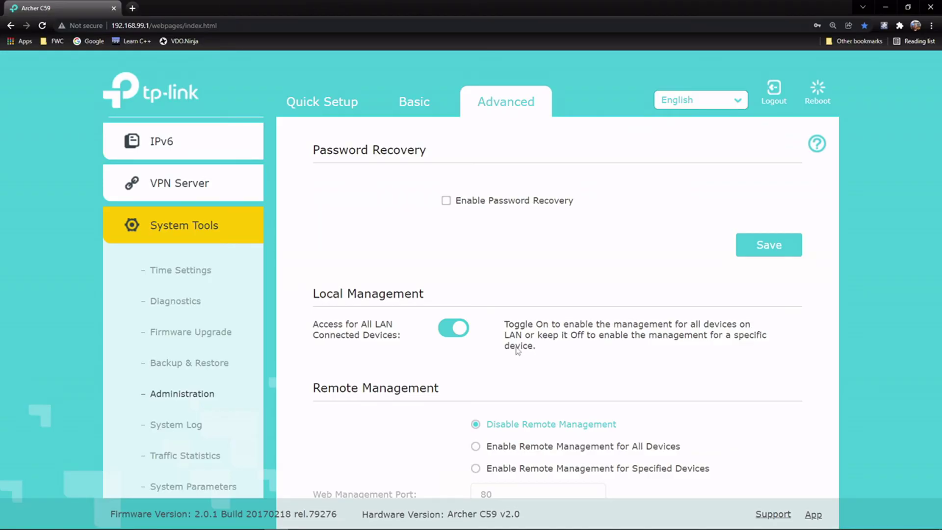
pyautogui.scroll(-1, 469, 343)
# Step: Turn off management access for all LAN-connected devices
pyautogui.click(450, 299)
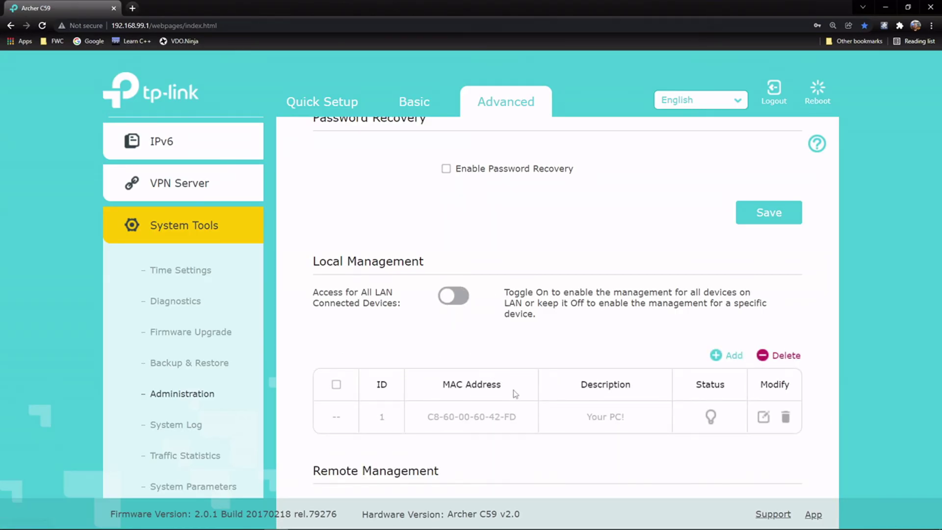
pyautogui.scroll(-1, 514, 393)
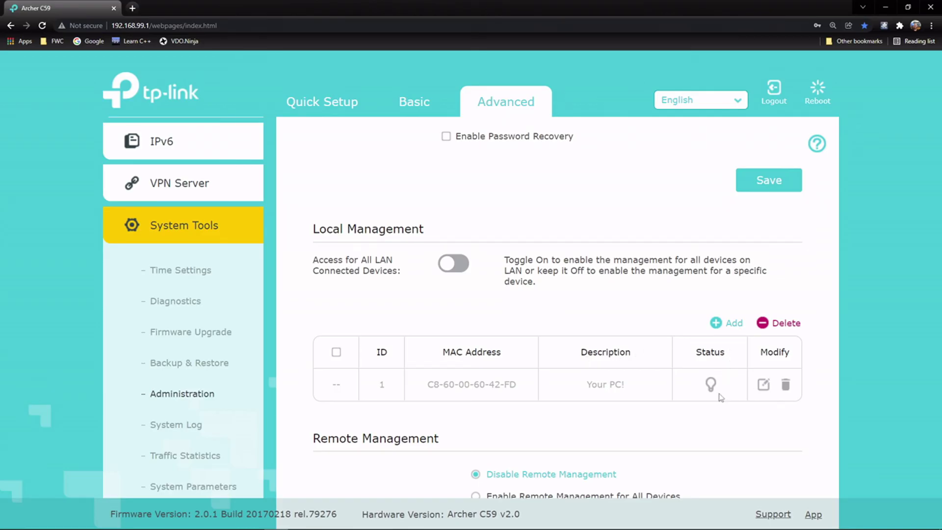
pyautogui.scroll(-3, 526, 332)
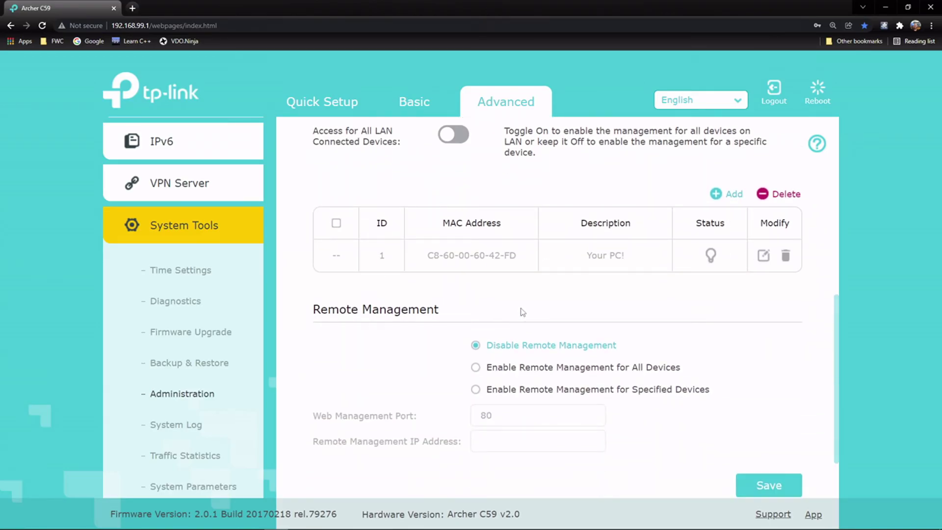
pyautogui.scroll(-1, 524, 312)
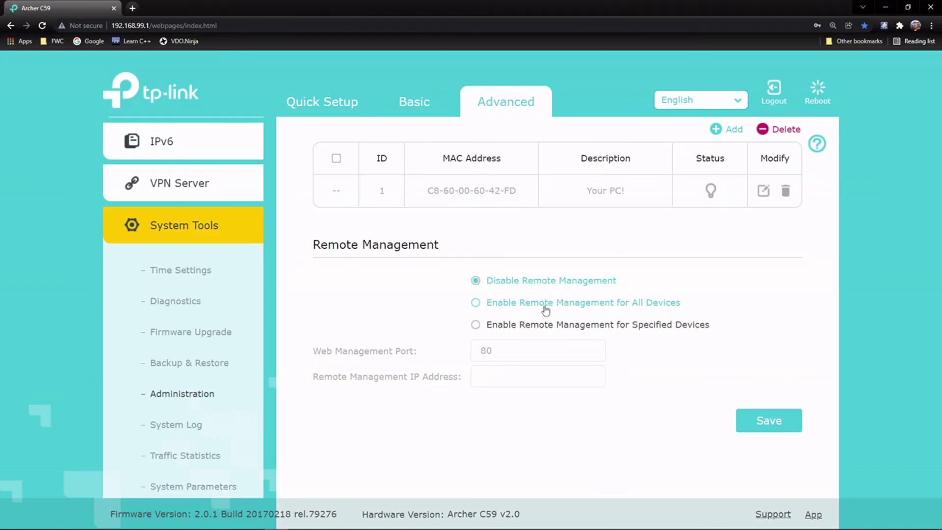
# Step: Leave remote management disabled and save the setting
pyautogui.click(622, 325)
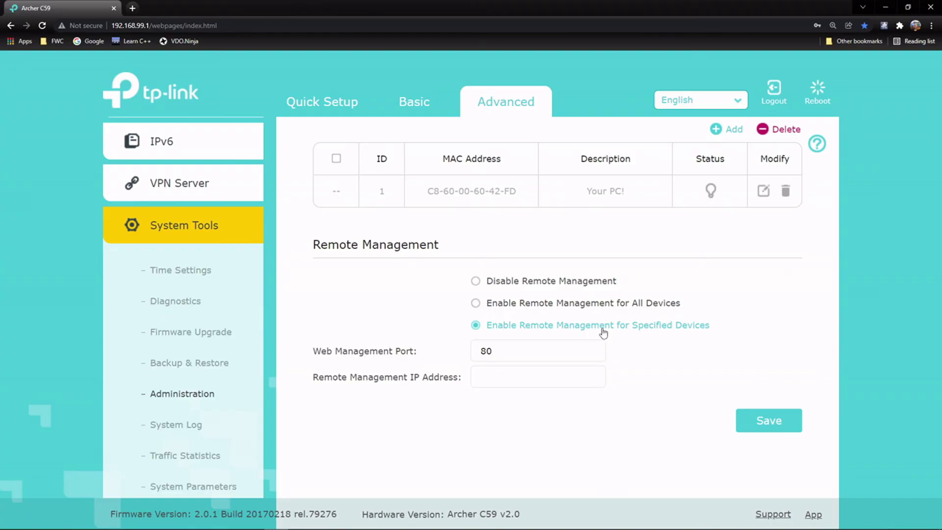
pyautogui.click(502, 376)
pyautogui.click(498, 282)
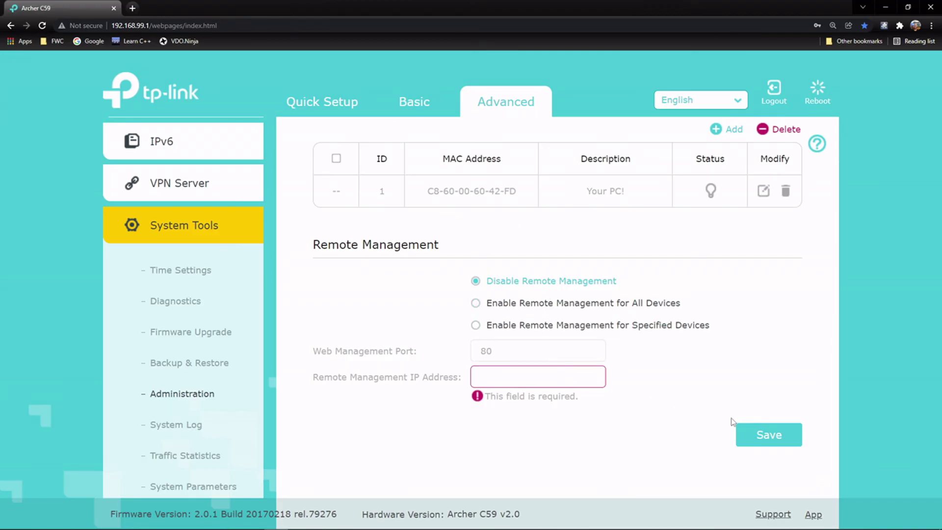
pyautogui.click(780, 435)
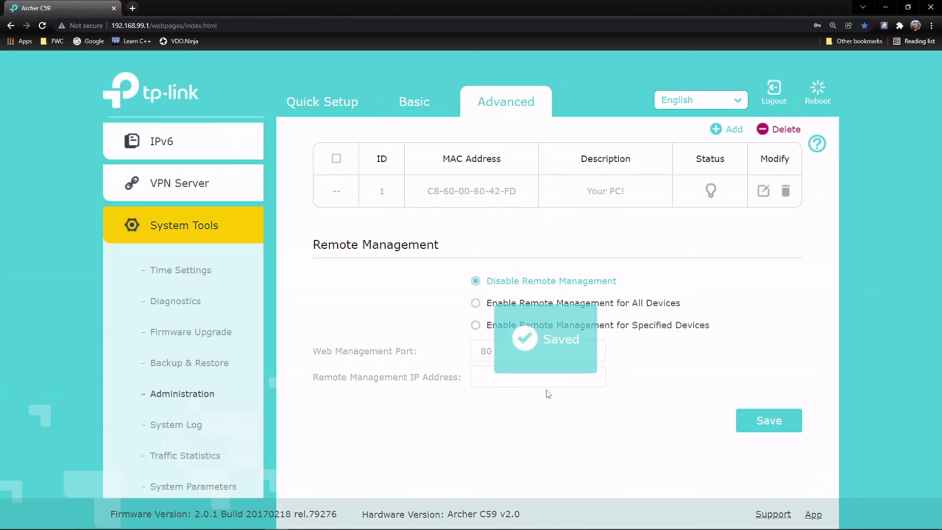
pyautogui.scroll(6, 467, 301)
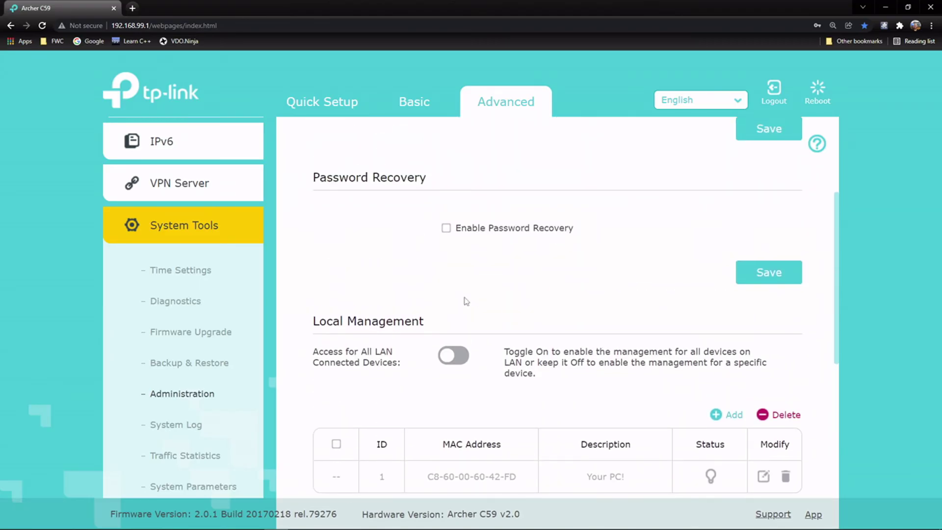
# Step: Switch to the Basic Network Map overview
pyautogui.click(444, 109)
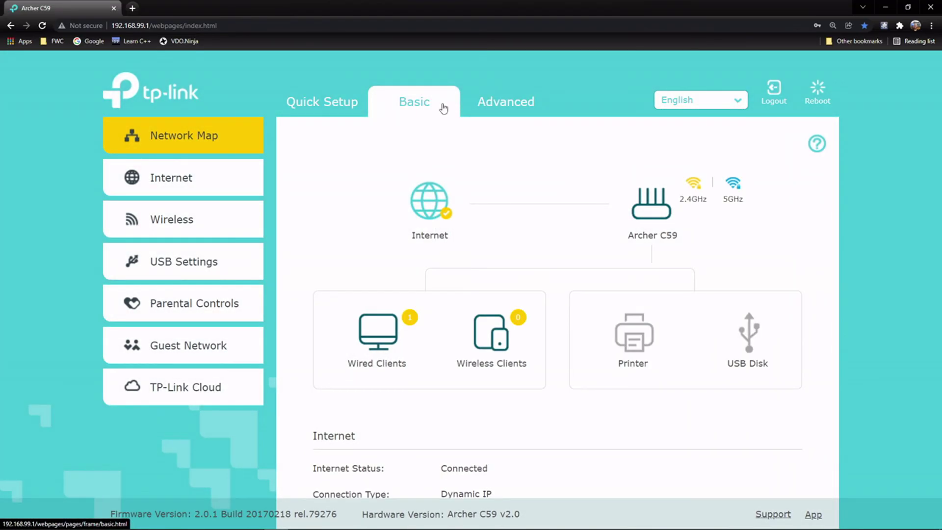